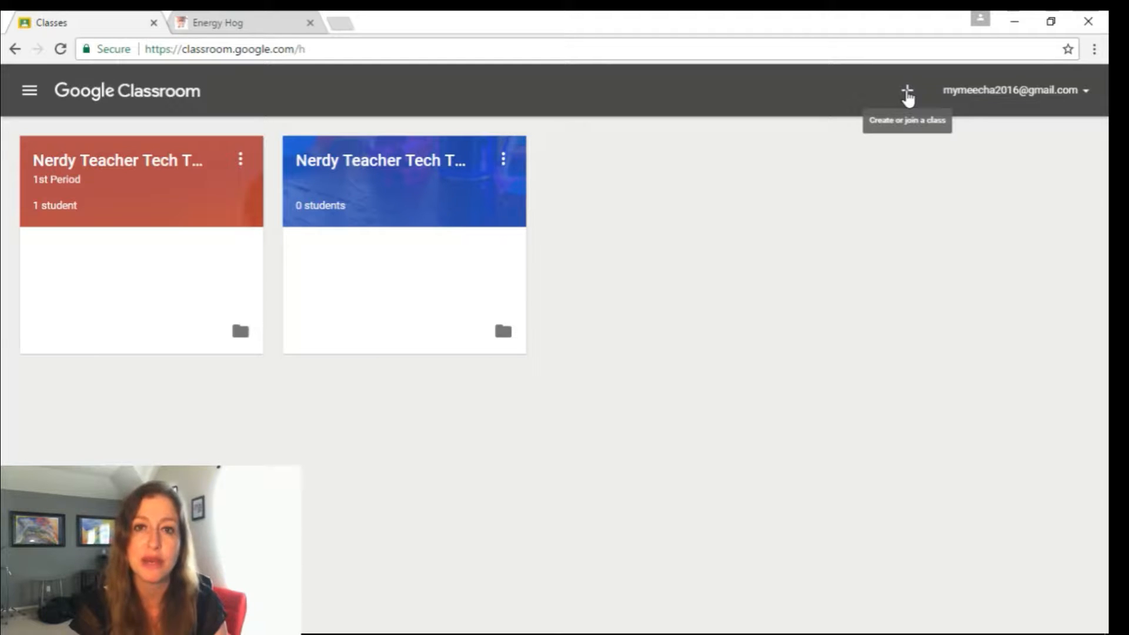
# - Start creating a new class and accept the notice about not using Classroom at a school with students
pyautogui.click(908, 94)
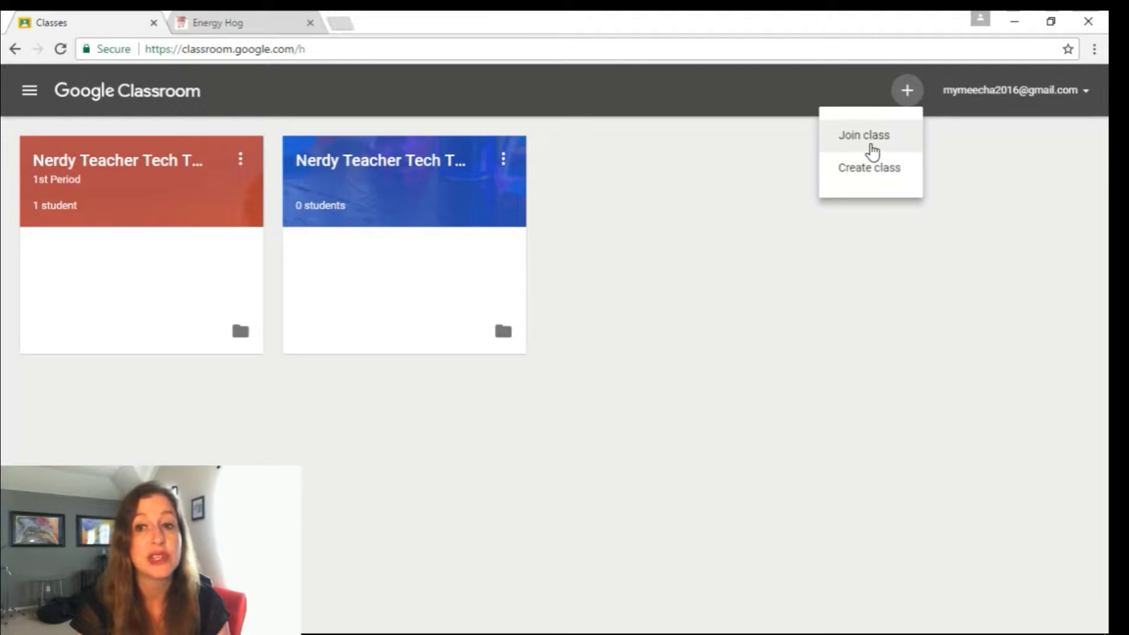
pyautogui.click(878, 169)
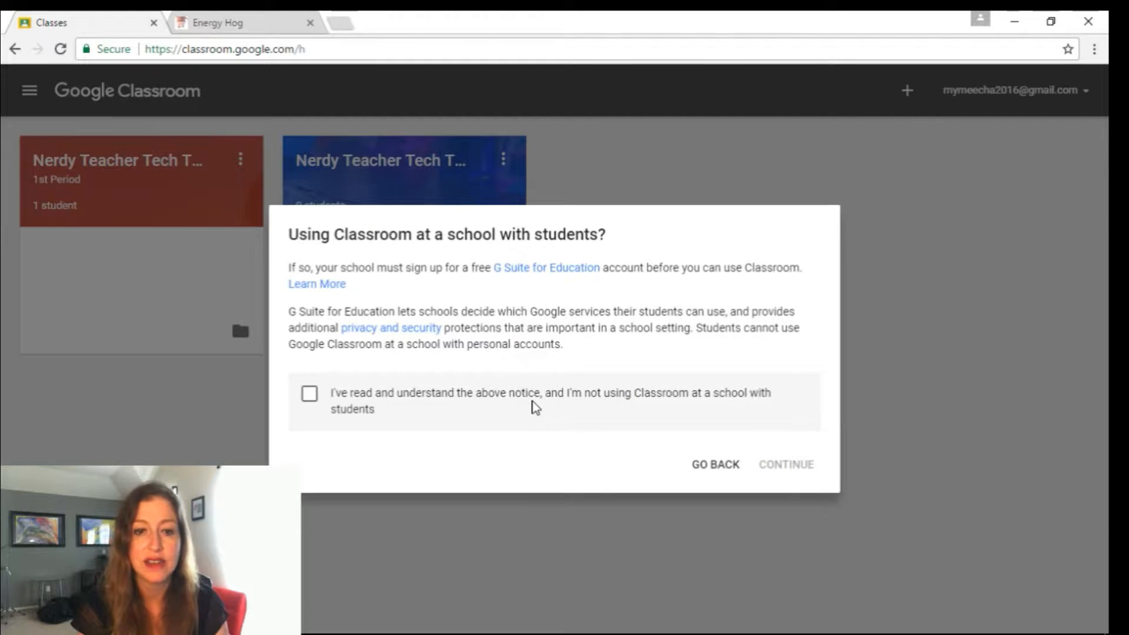
pyautogui.click(310, 395)
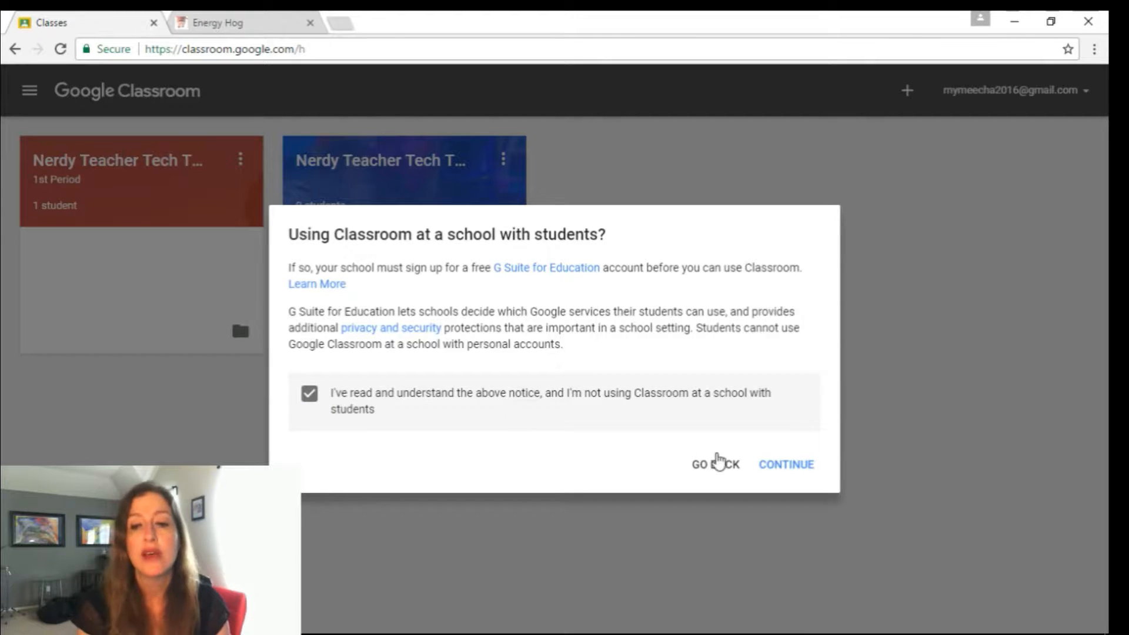
pyautogui.click(779, 463)
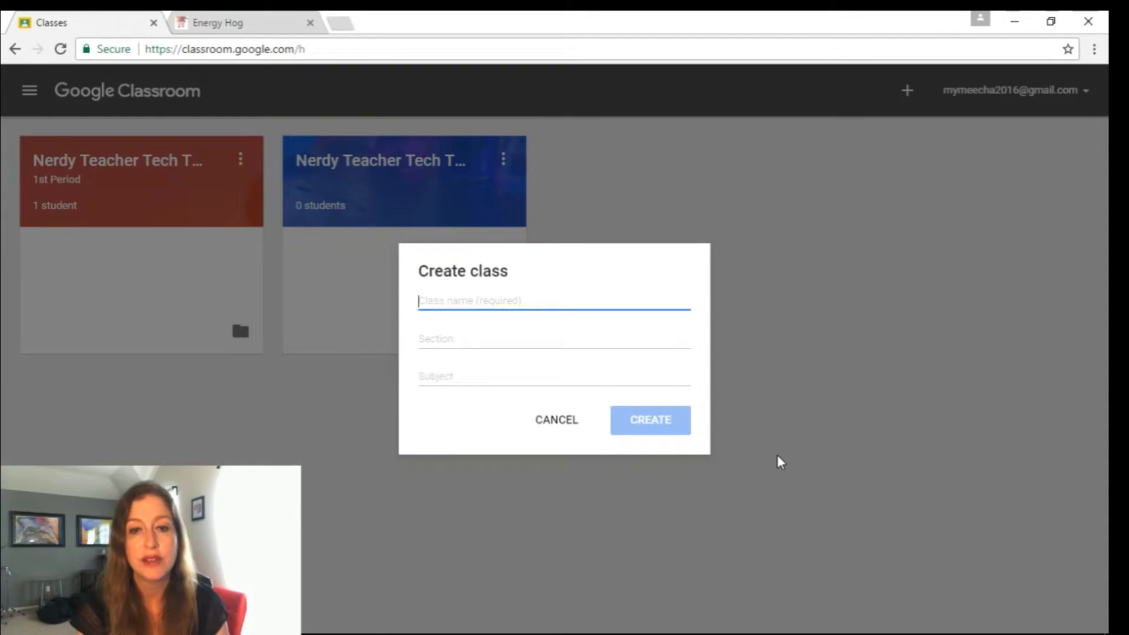
# - Create the class named Nerdy Teacher Tech Talk with section 1st Period and subject Technology
pyautogui.write('Nerdy ')
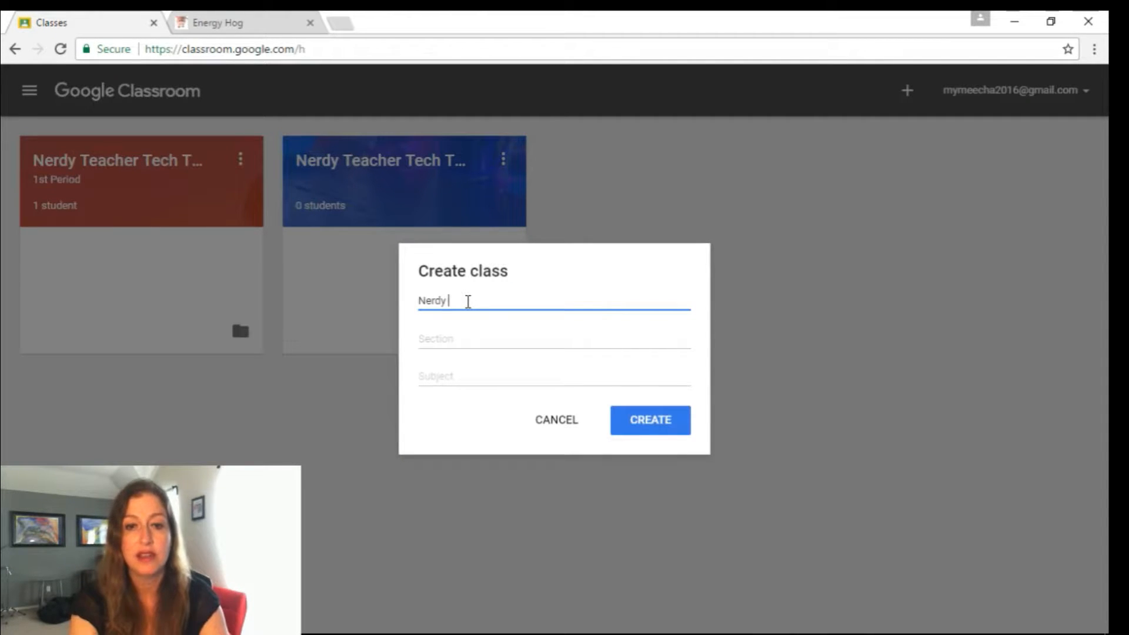
pyautogui.write('Teacher T')
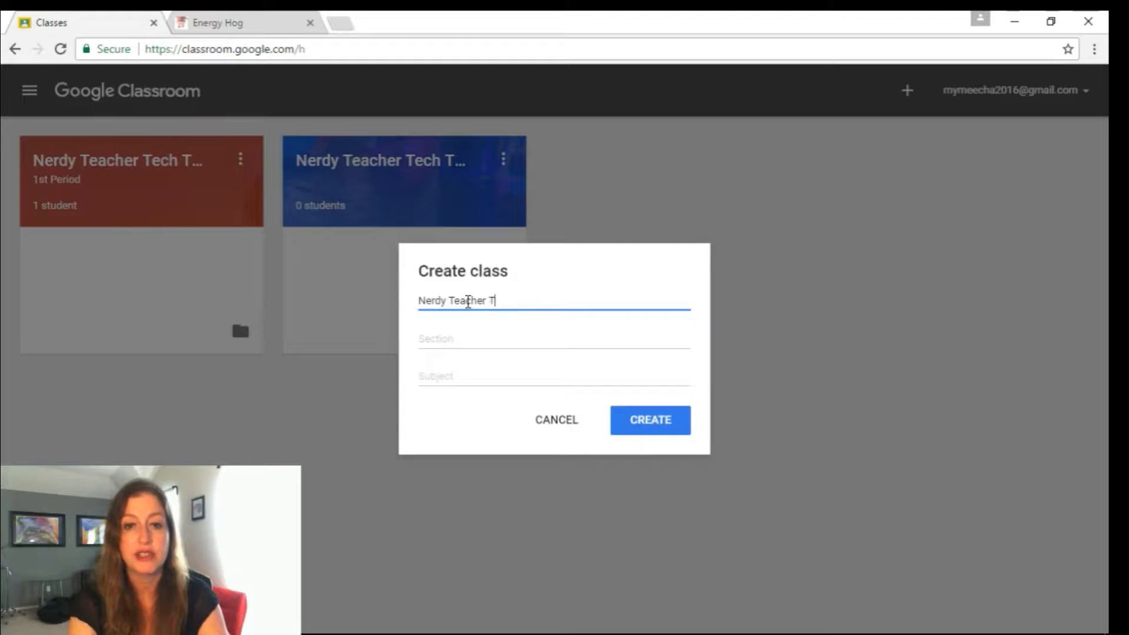
pyautogui.write('ech Talk')
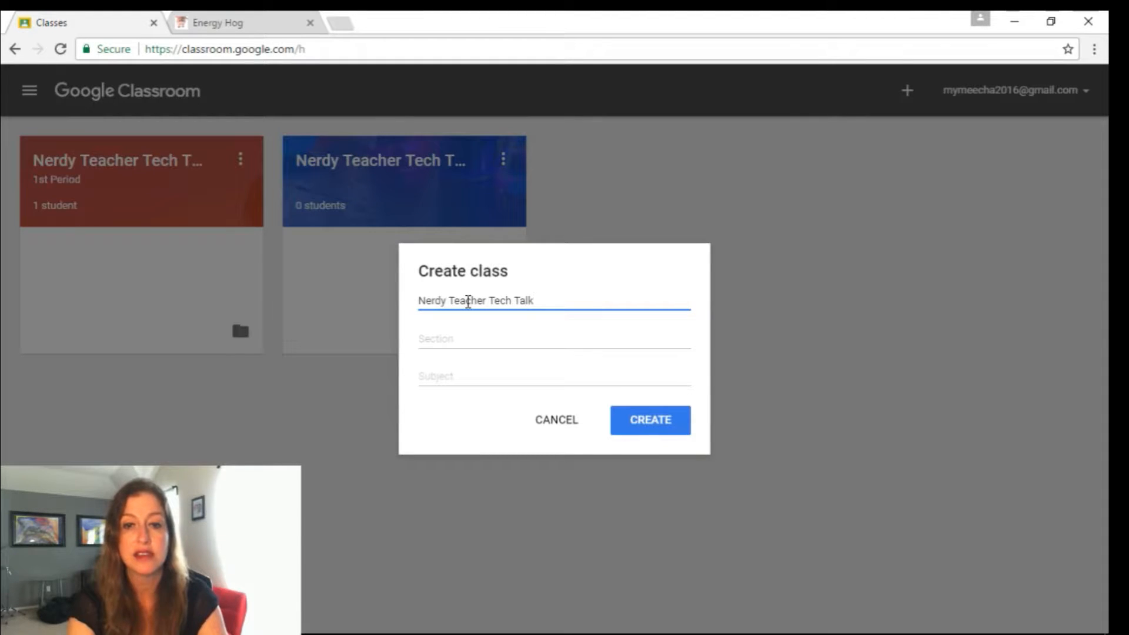
pyautogui.click(438, 346)
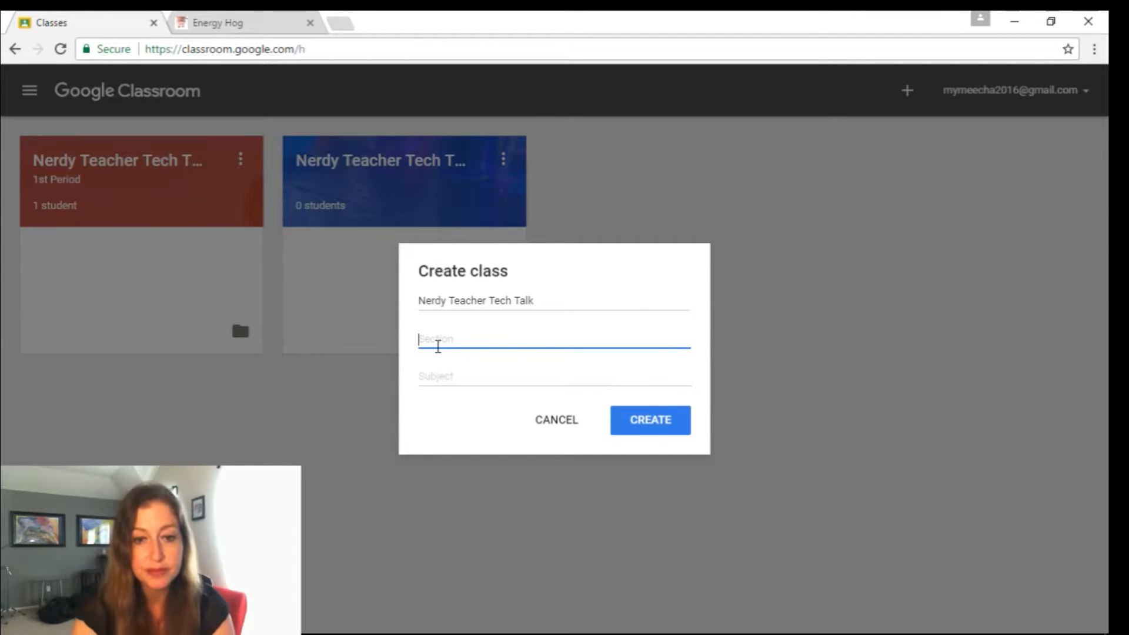
pyautogui.write('1st Period')
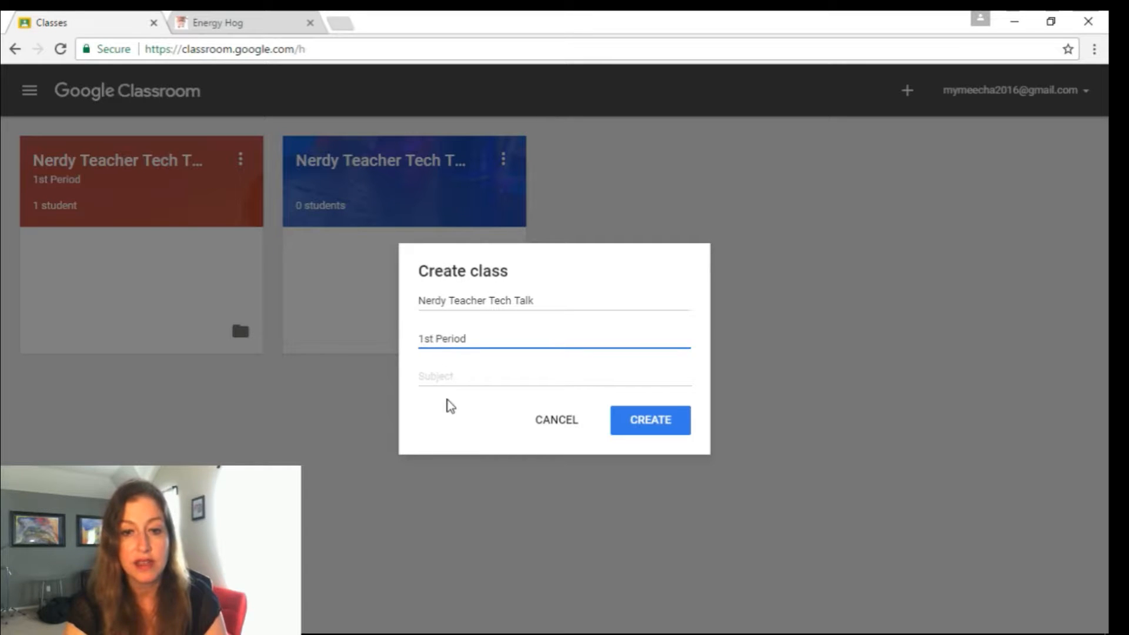
pyautogui.click(444, 381)
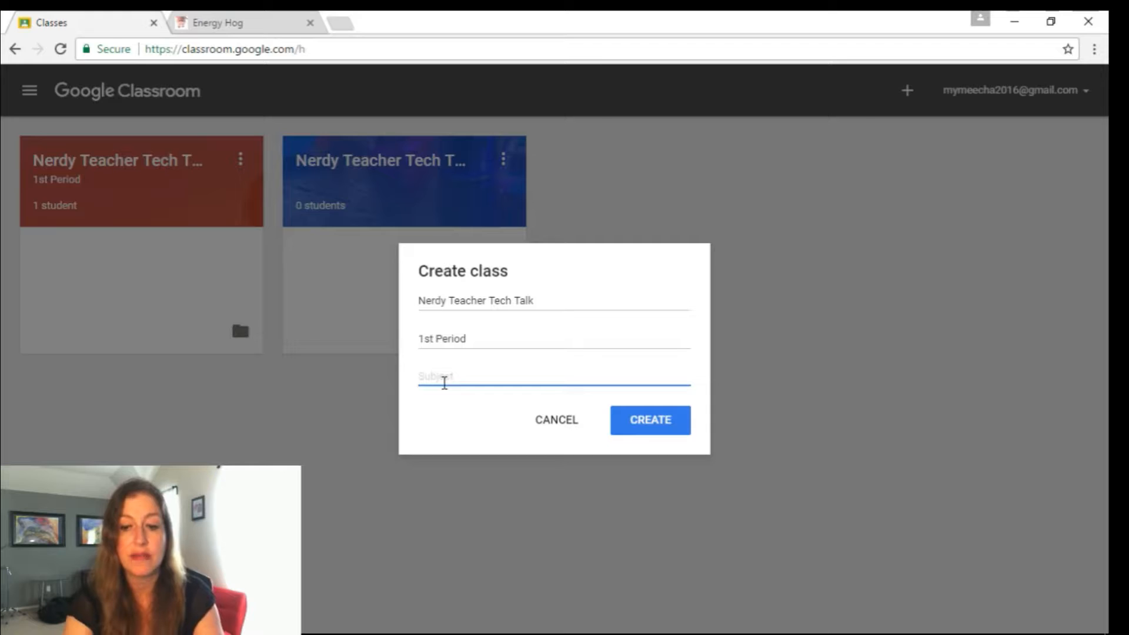
pyautogui.write('Technology')
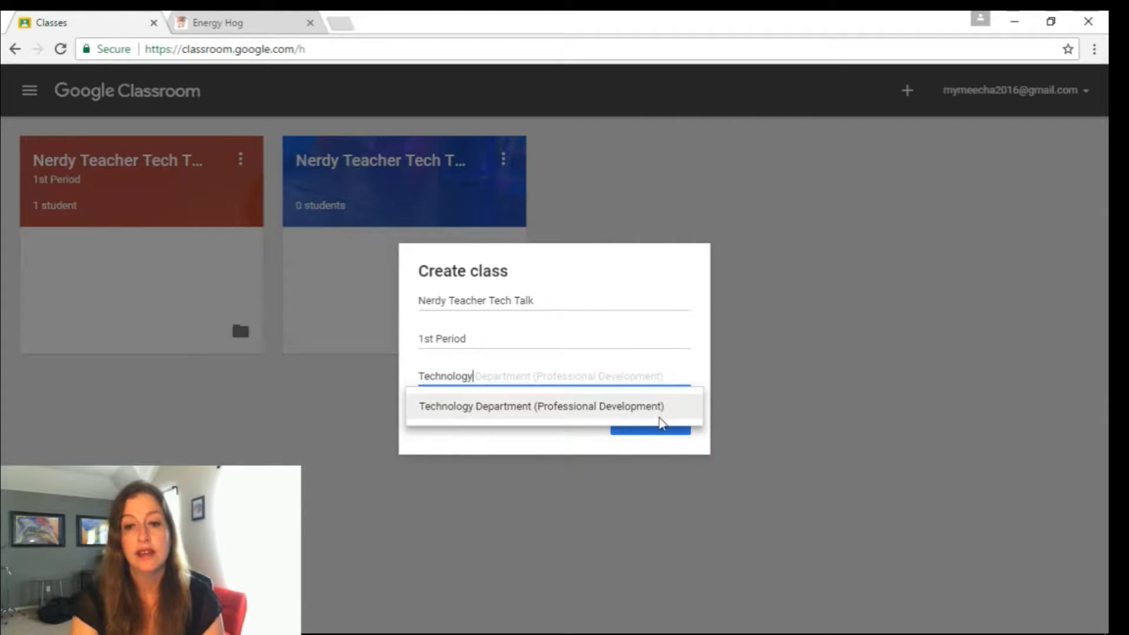
pyautogui.click(662, 438)
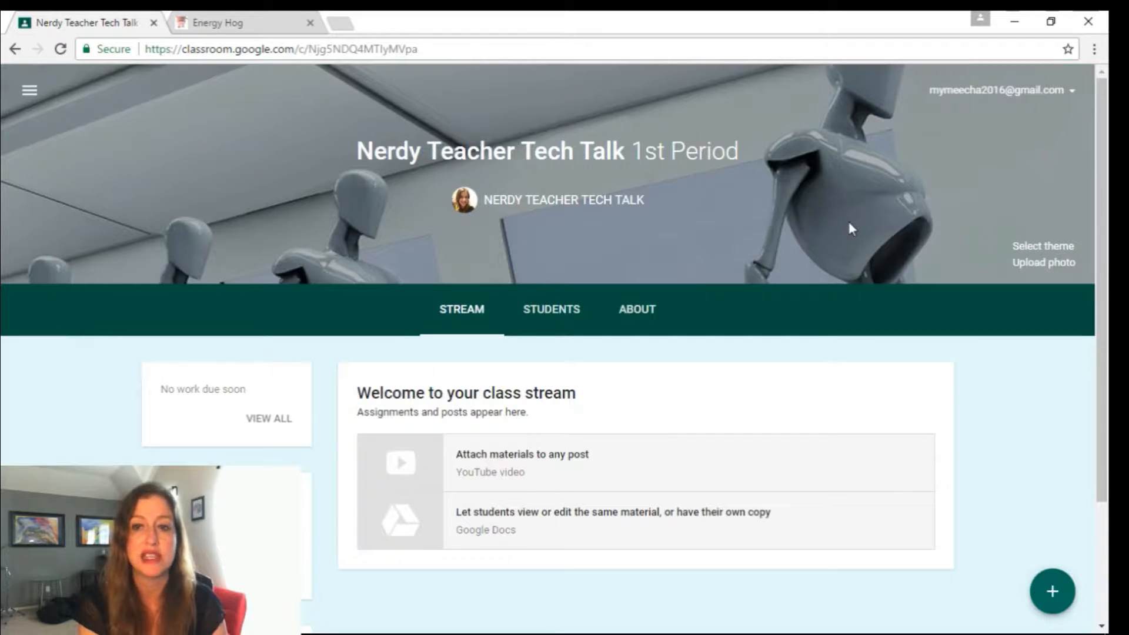
# - Change the class theme to the gallery picture of colourful laboratory flasks
pyautogui.click(1030, 247)
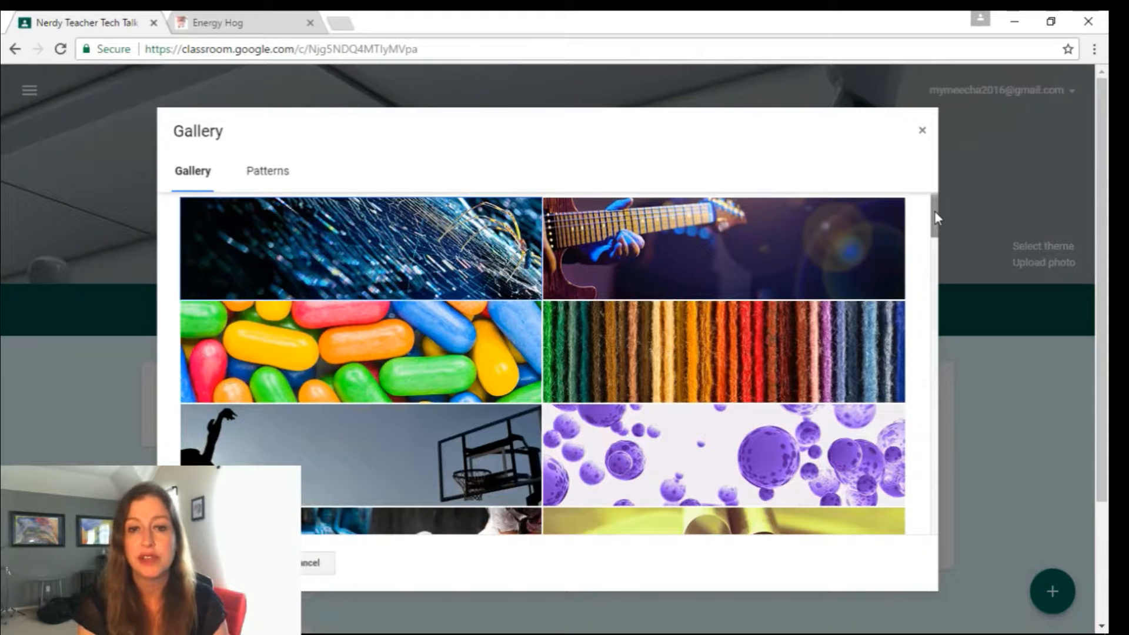
pyautogui.moveTo(935, 212); pyautogui.dragTo(938, 268)
pyautogui.click(882, 273)
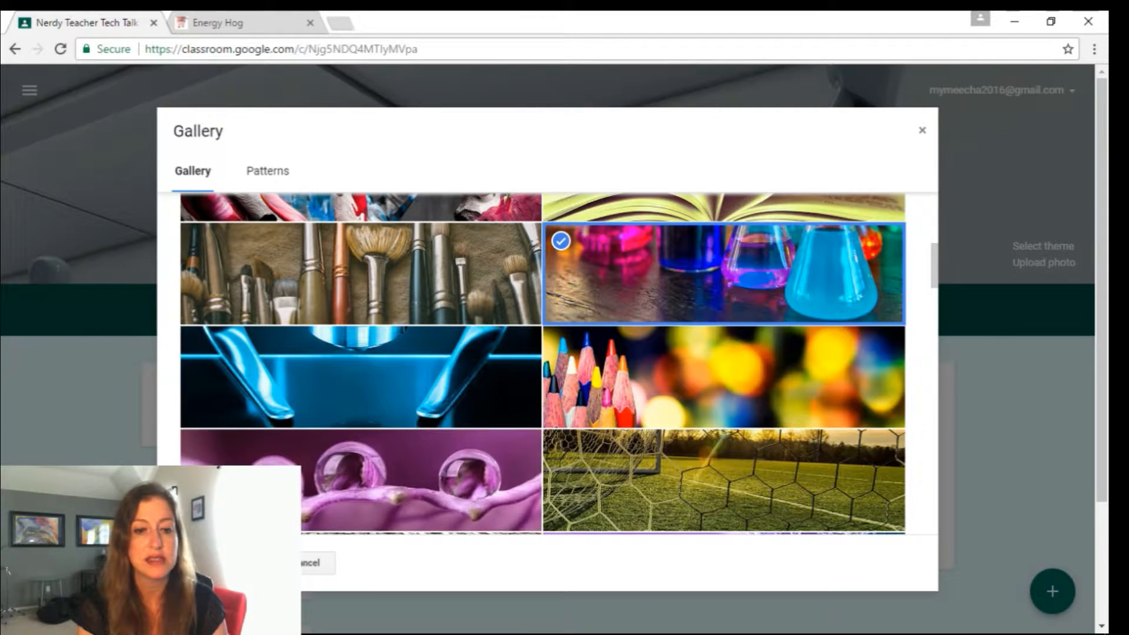
pyautogui.click(226, 563)
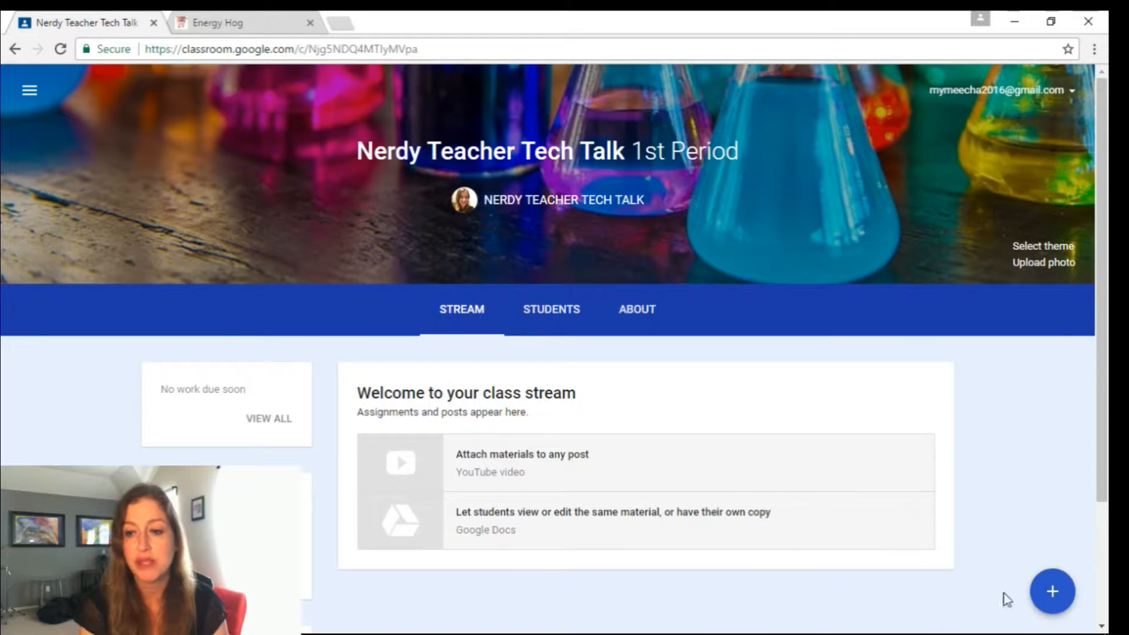
pyautogui.moveTo(1043, 604)
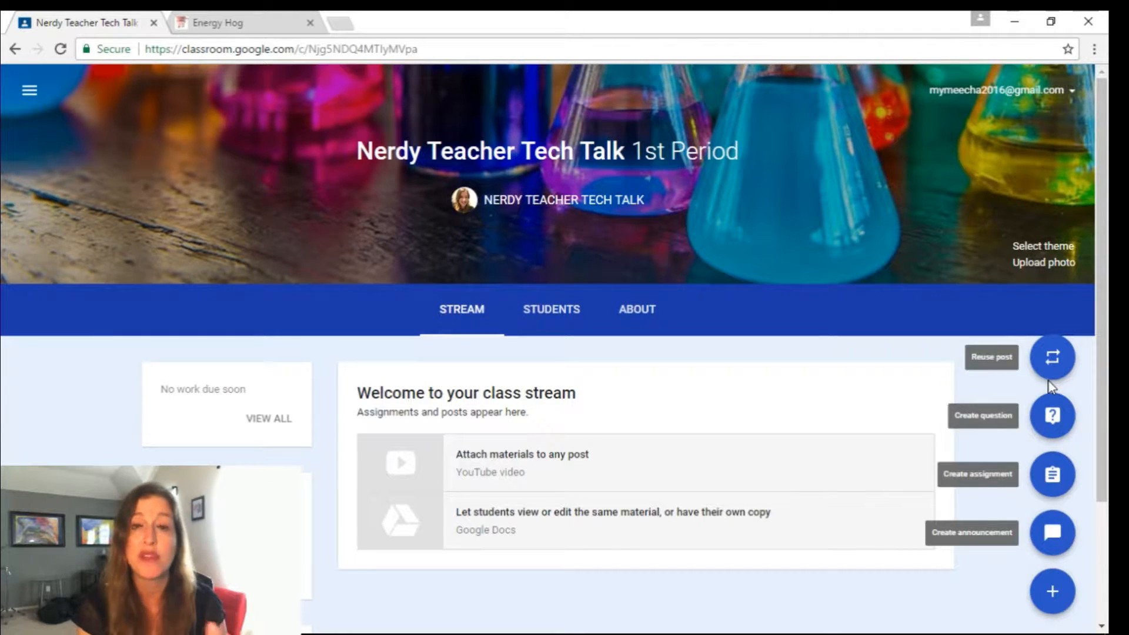
pyautogui.click(1045, 531)
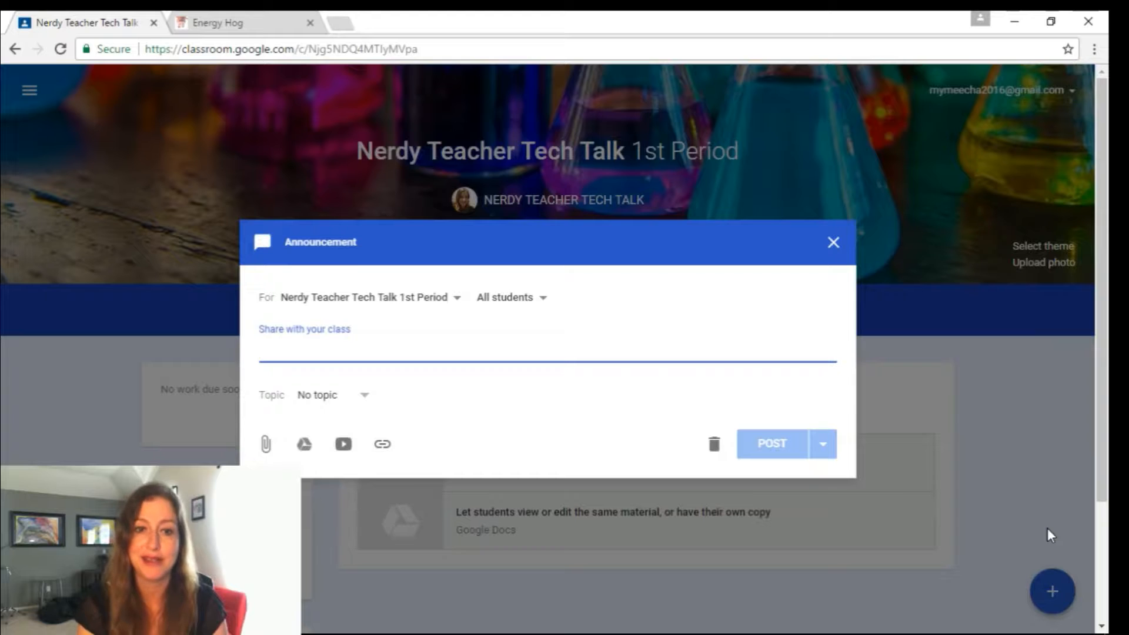
pyautogui.rightClick(347, 361)
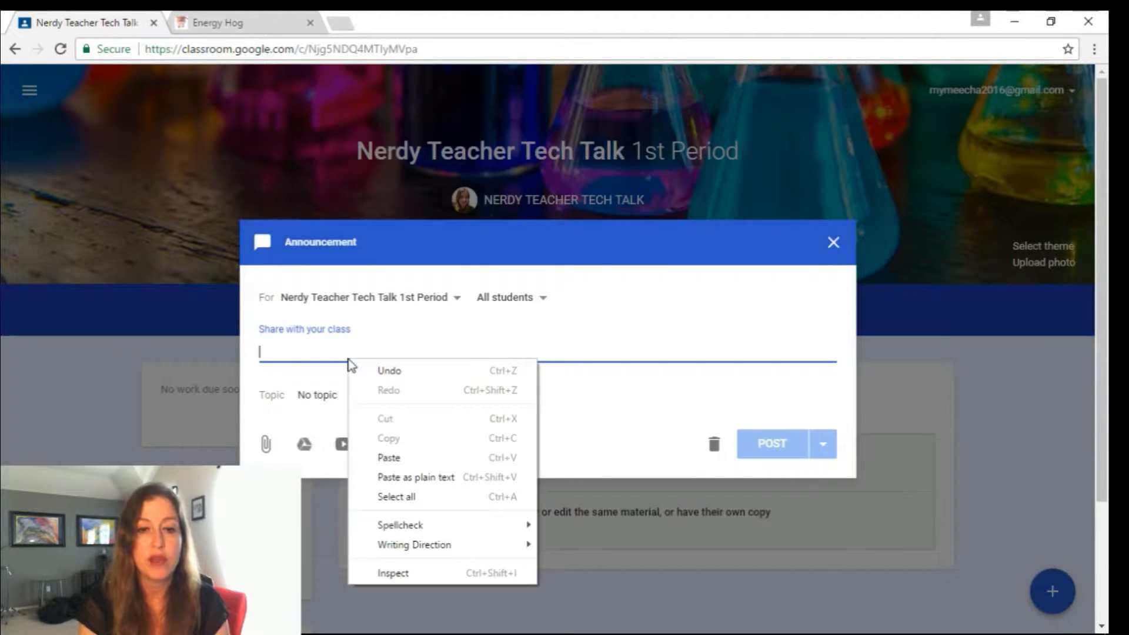
pyautogui.click(400, 459)
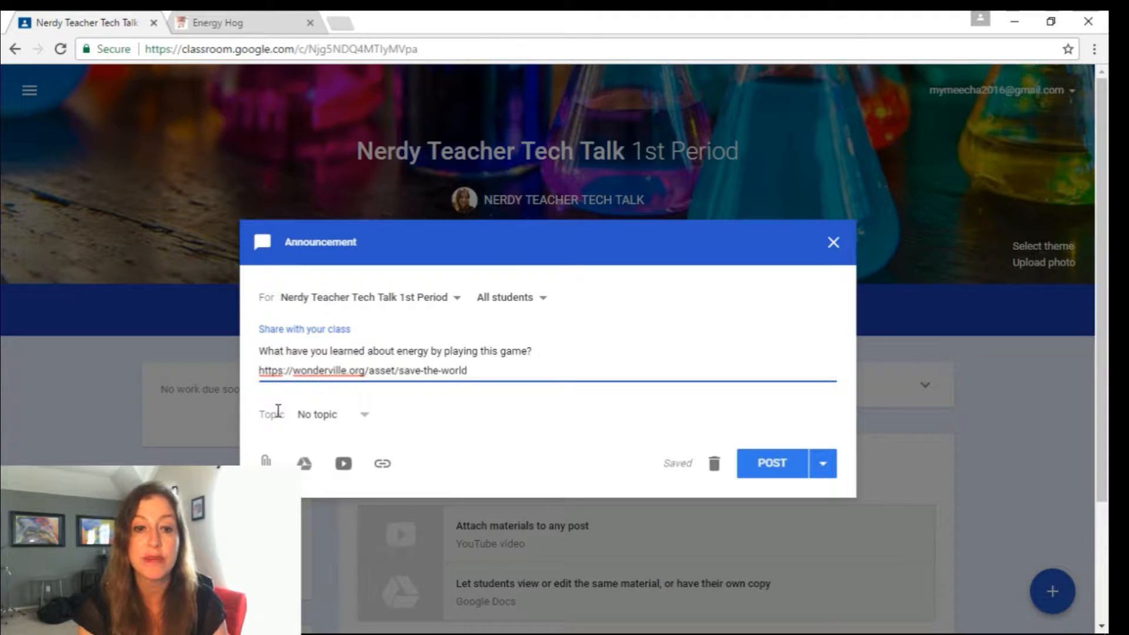
# - Create a new topic named Warm-up for the announcement
pyautogui.click(316, 418)
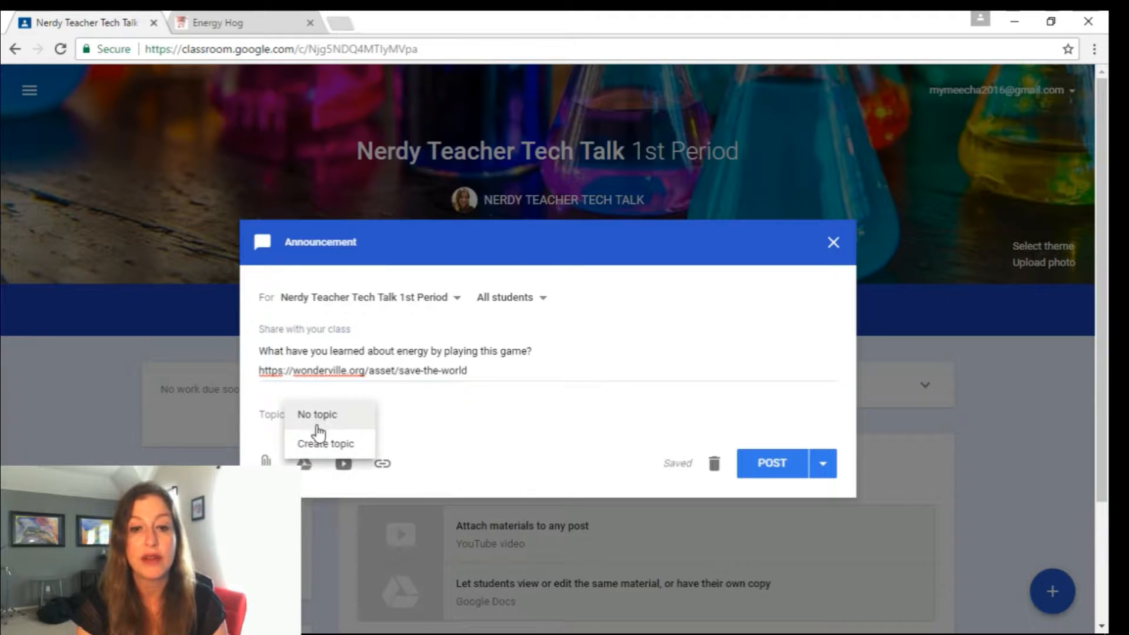
pyautogui.click(319, 445)
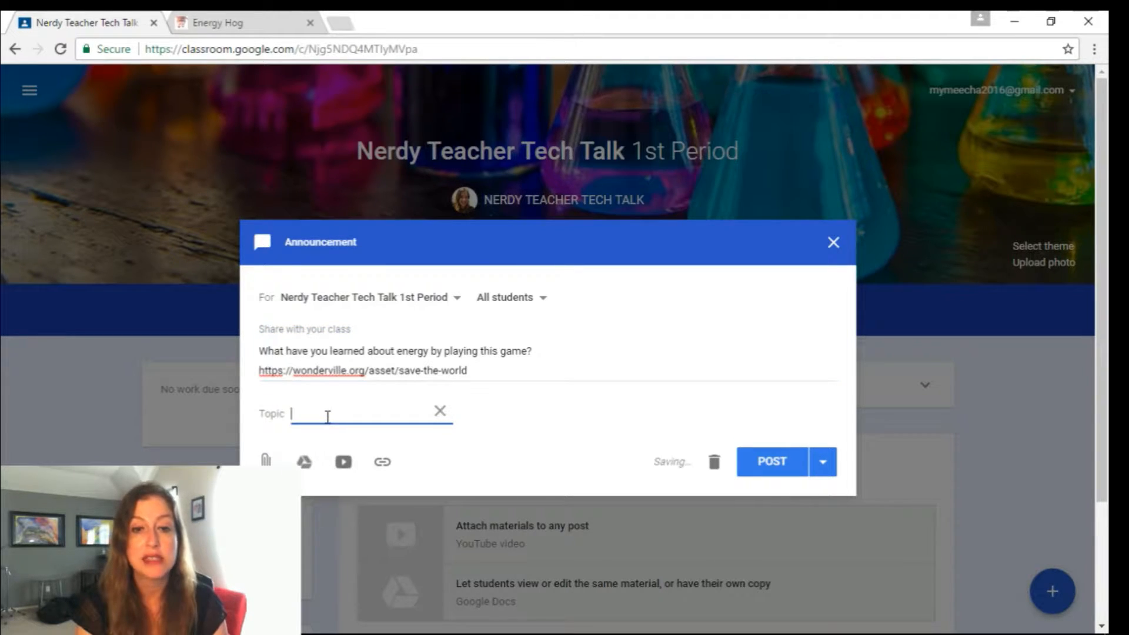
pyautogui.write('Warm-')
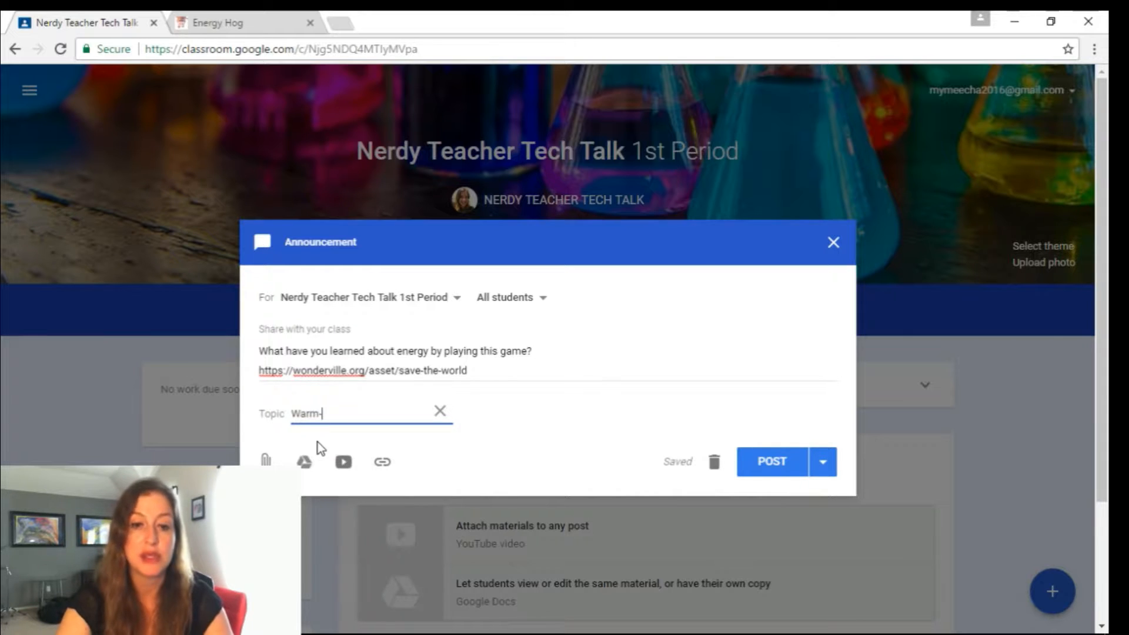
pyautogui.write('up')
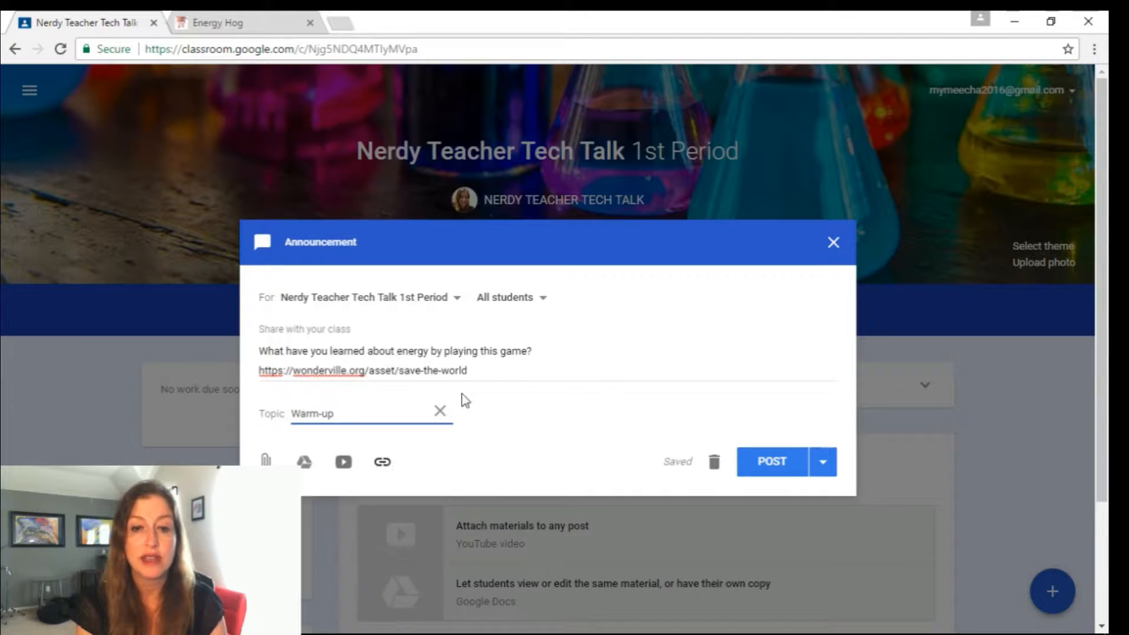
# - Copy the wonderville.org address from the announcement text and attach it to the announcement as a link
pyautogui.moveTo(501, 368); pyautogui.dragTo(259, 372)
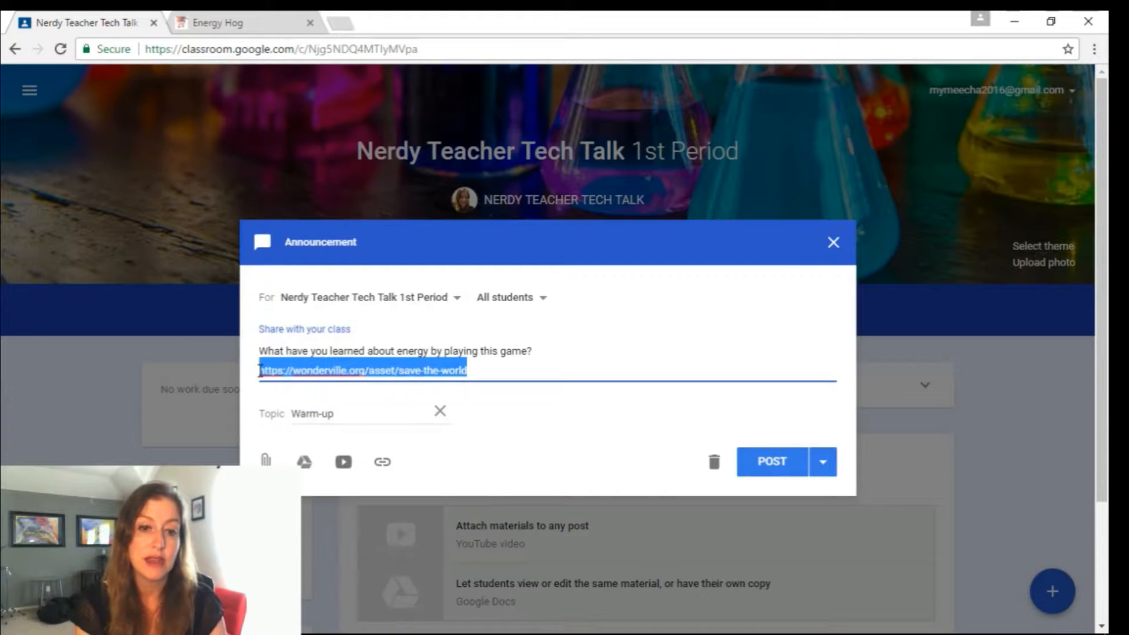
pyautogui.rightClick(274, 375)
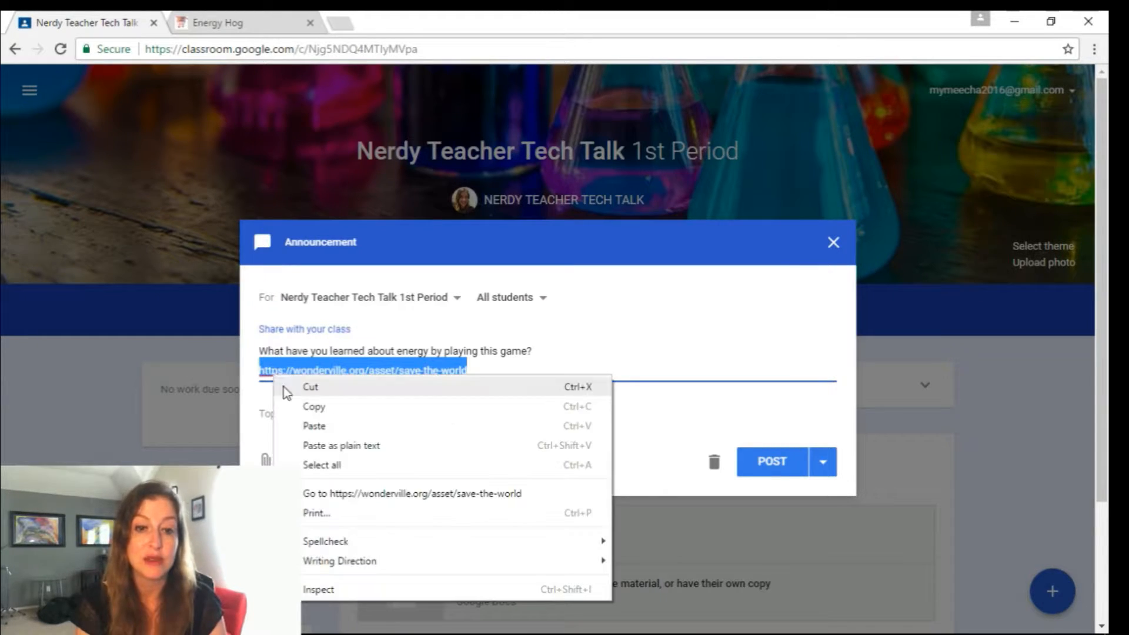
pyautogui.click(300, 406)
pyautogui.click(382, 462)
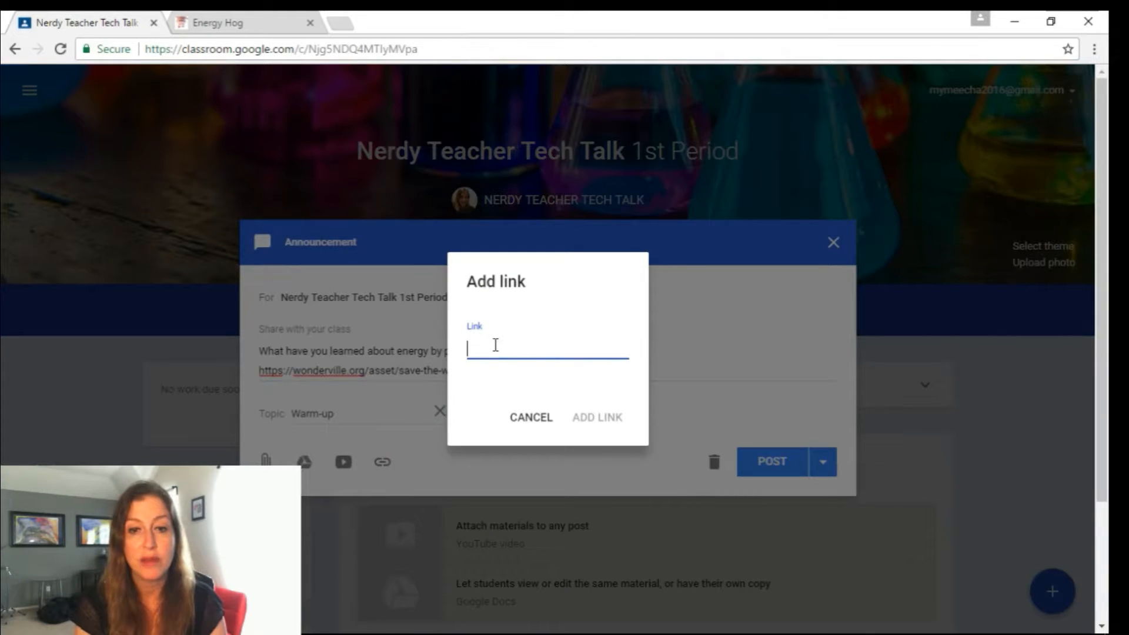
pyautogui.rightClick(494, 346)
pyautogui.click(534, 444)
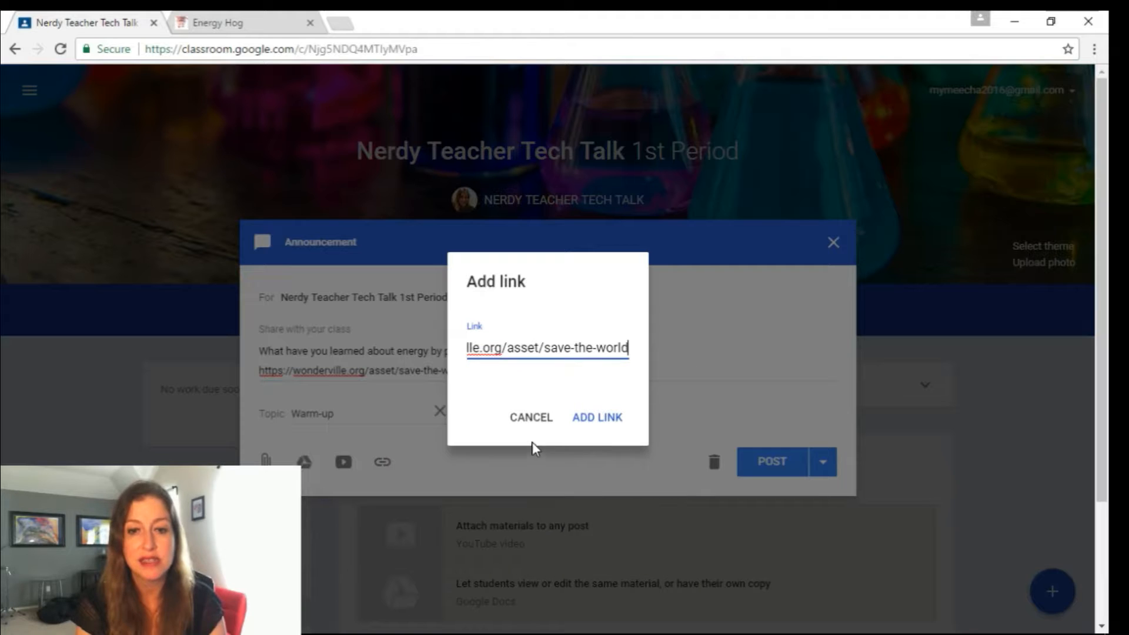
pyautogui.click(597, 417)
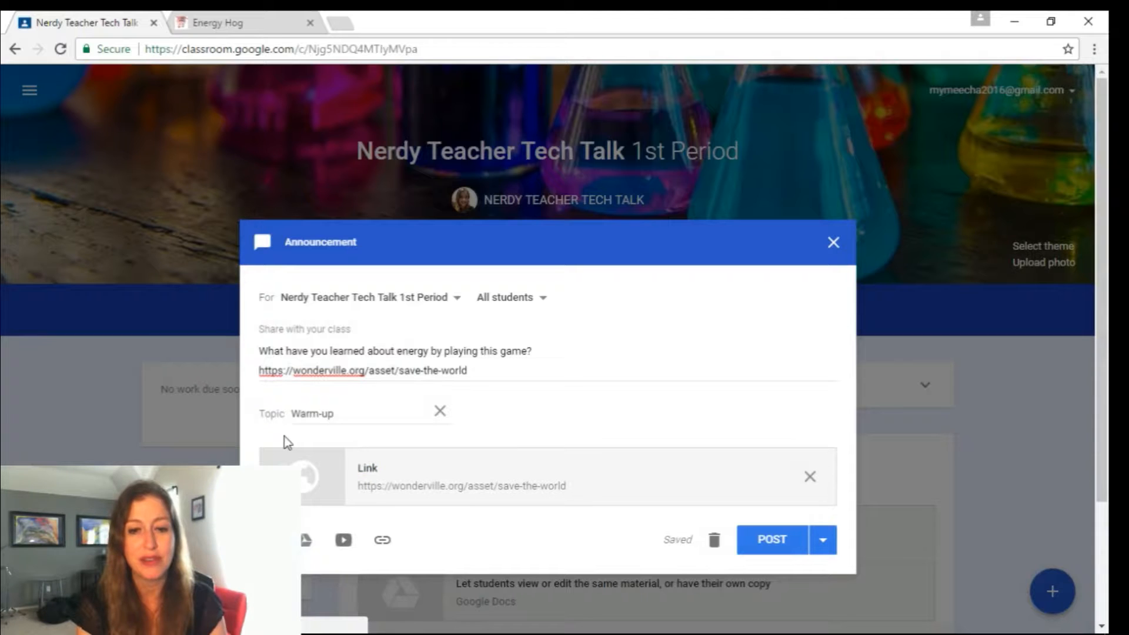
# - Close the announcement without posting it, keeping it as a saved draft
pyautogui.moveTo(359, 451); pyautogui.dragTo(606, 534)
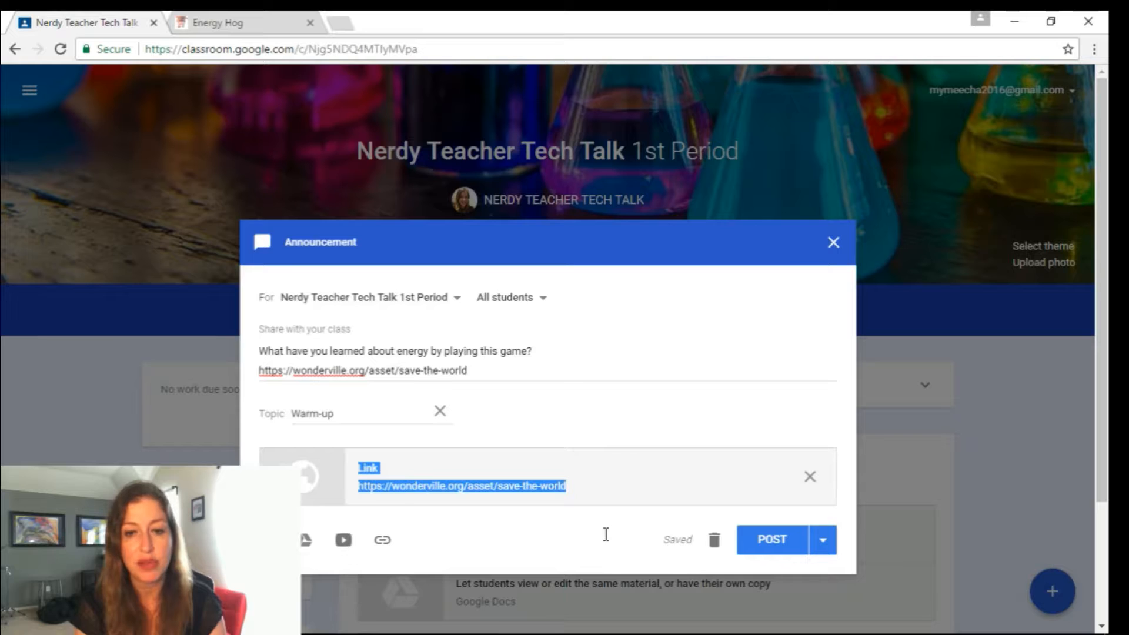
pyautogui.click(473, 370)
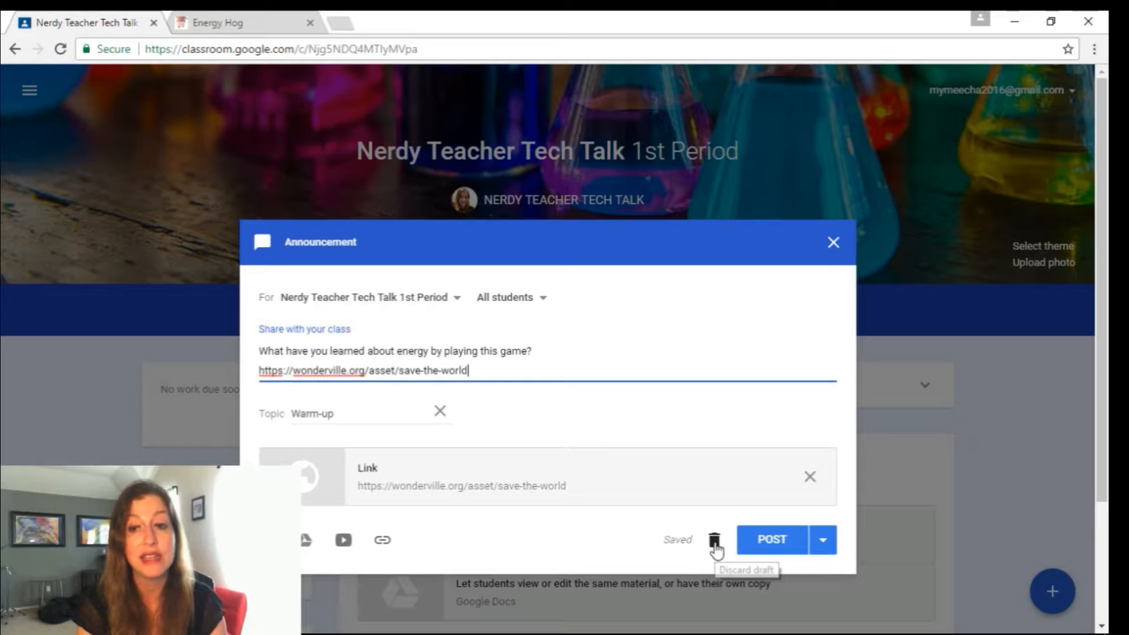
pyautogui.click(832, 244)
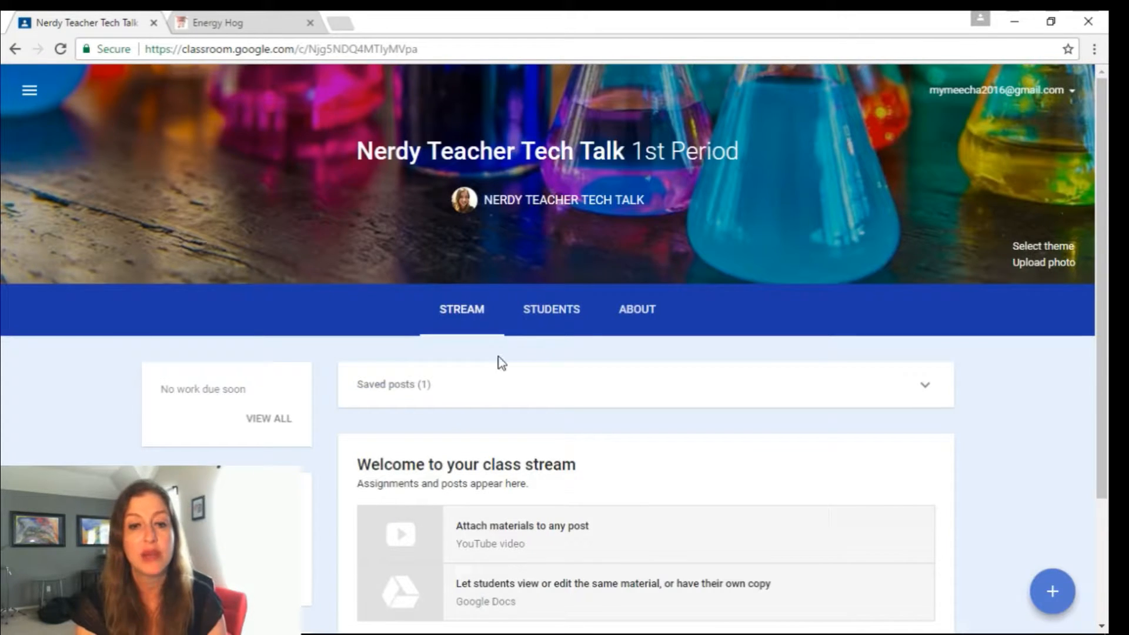
# - Open the draft announcement from the saved posts and post it to the class stream
pyautogui.click(400, 391)
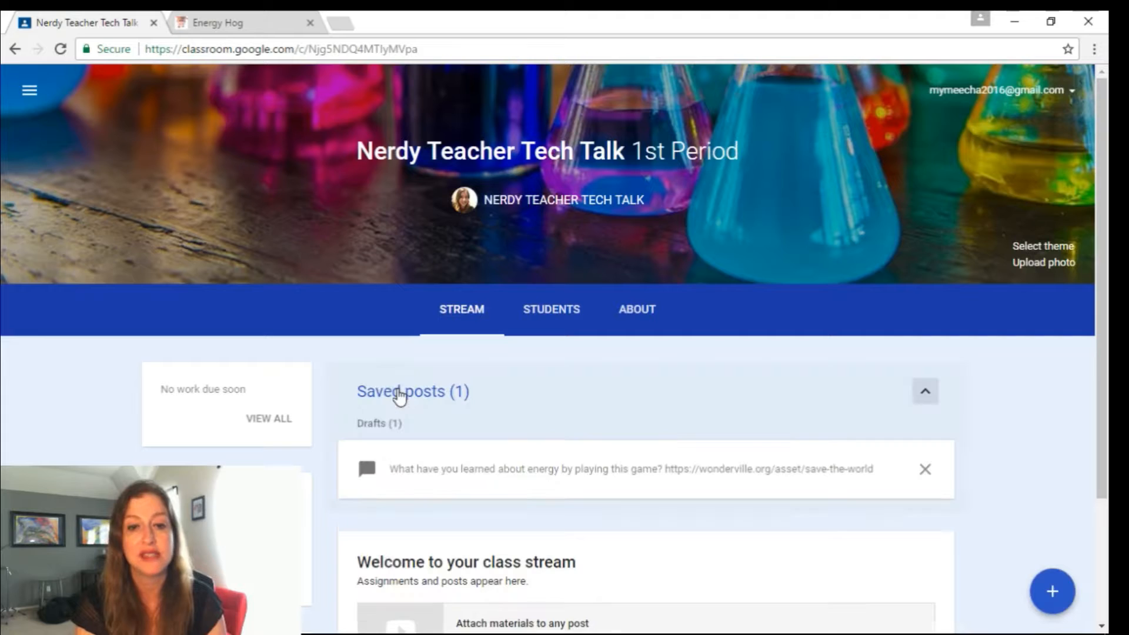
pyautogui.click(545, 480)
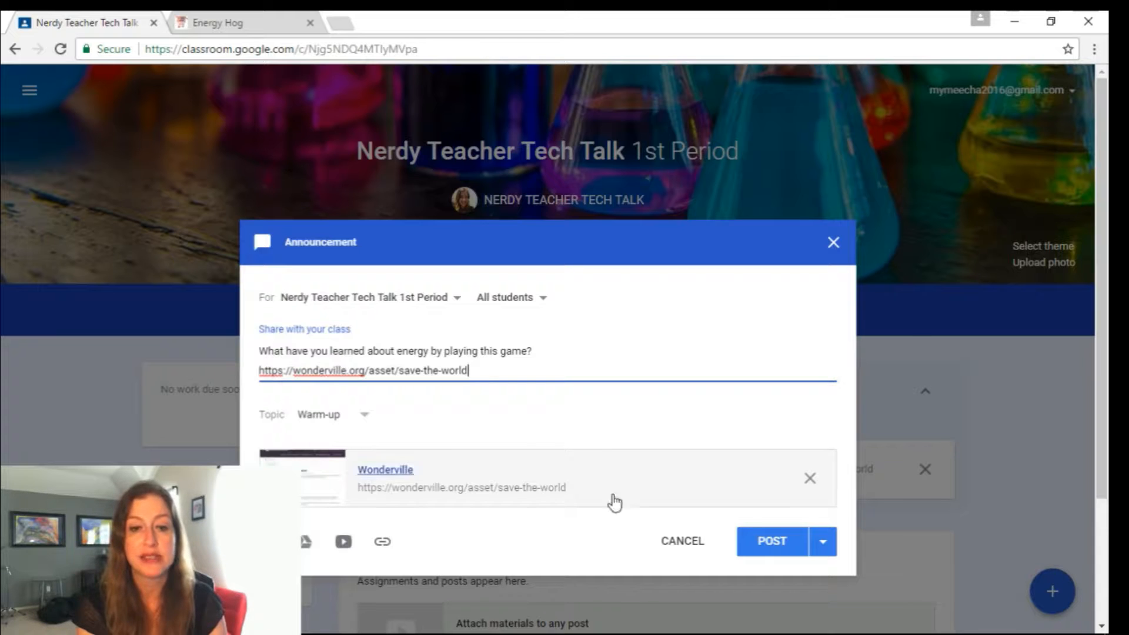
pyautogui.click(772, 550)
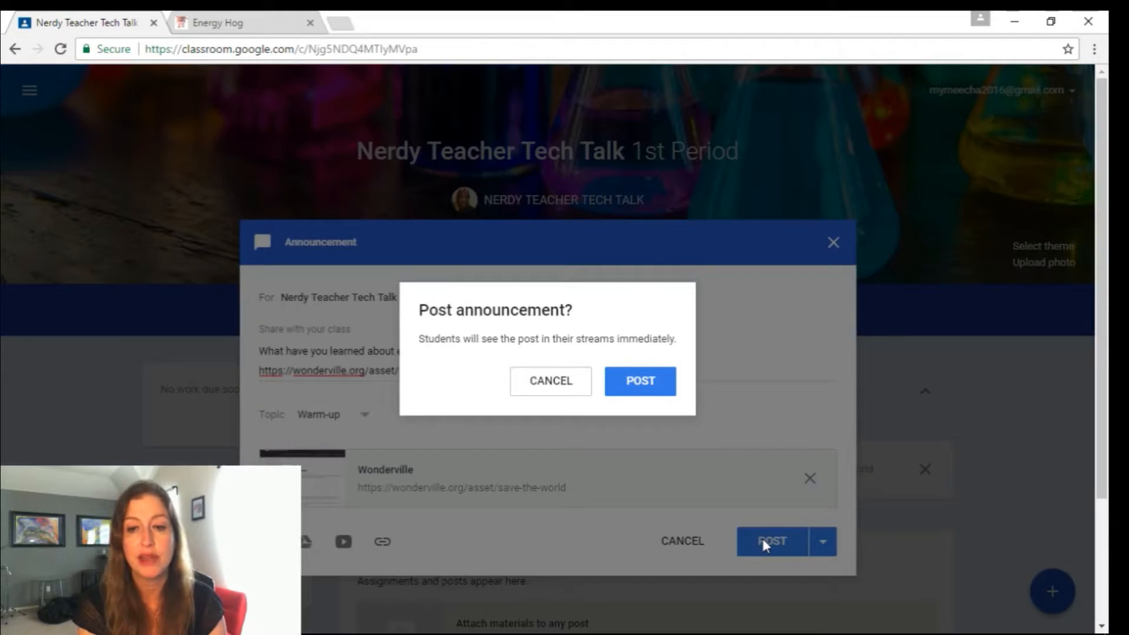
pyautogui.click(638, 381)
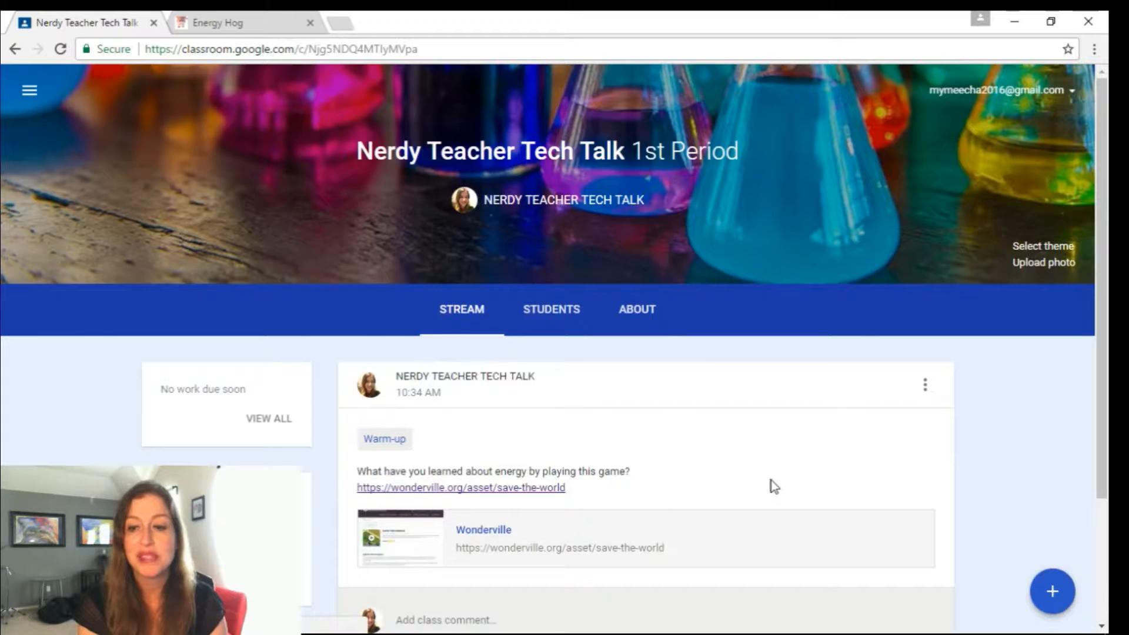
# - Start a new assignment for the class with the title "My Energy Saving Home"
pyautogui.moveTo(1068, 593)
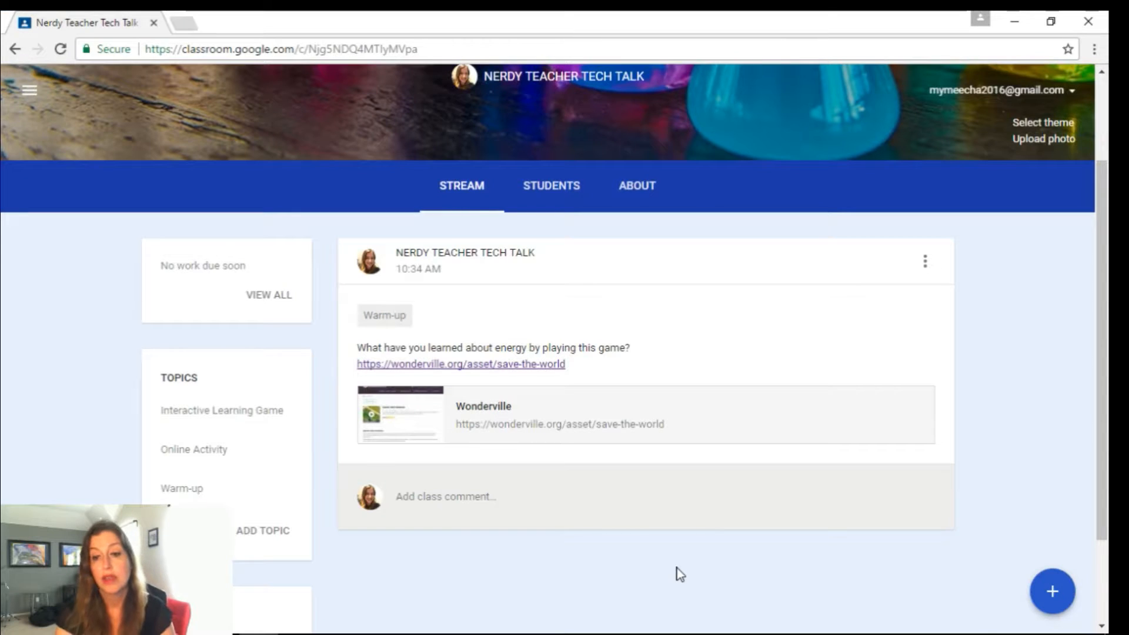
pyautogui.moveTo(1076, 589)
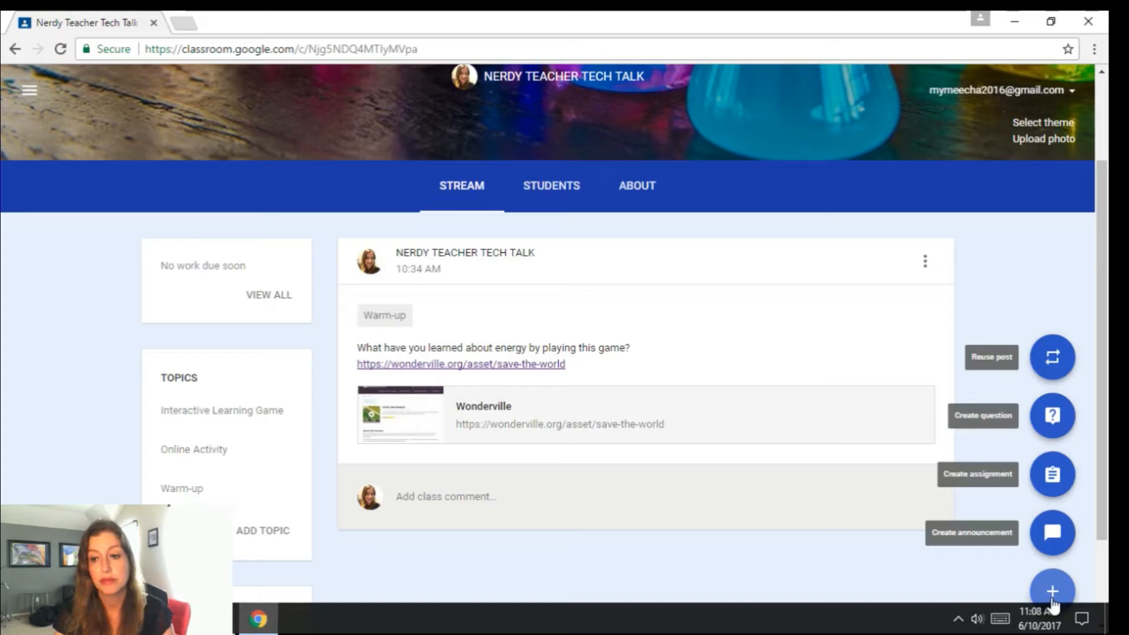
pyautogui.click(1052, 486)
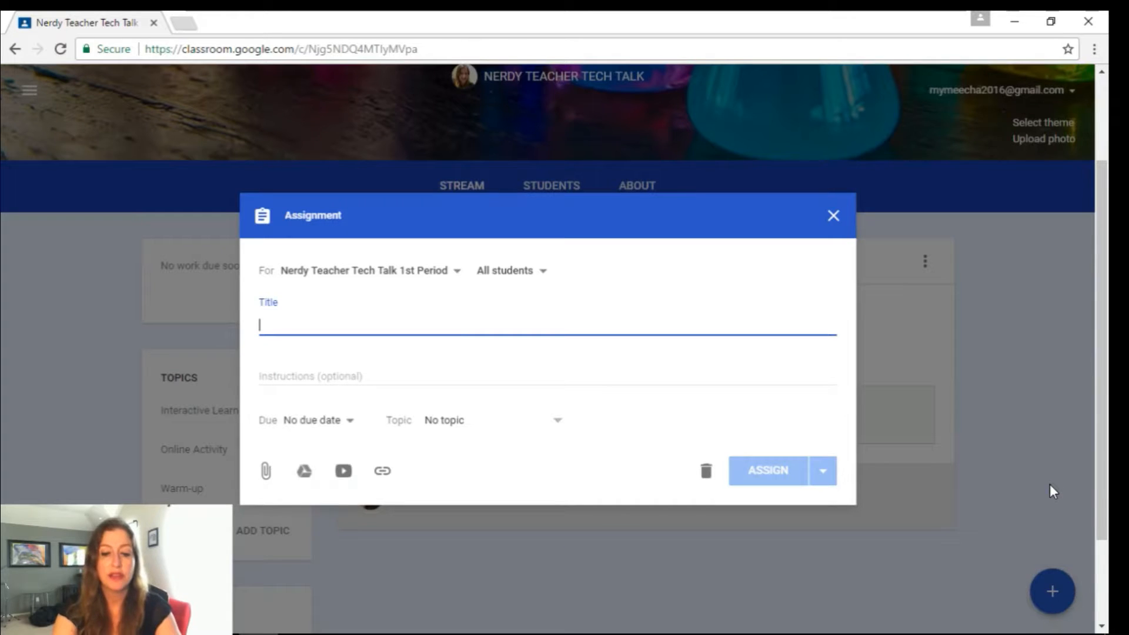
pyautogui.write('My ')
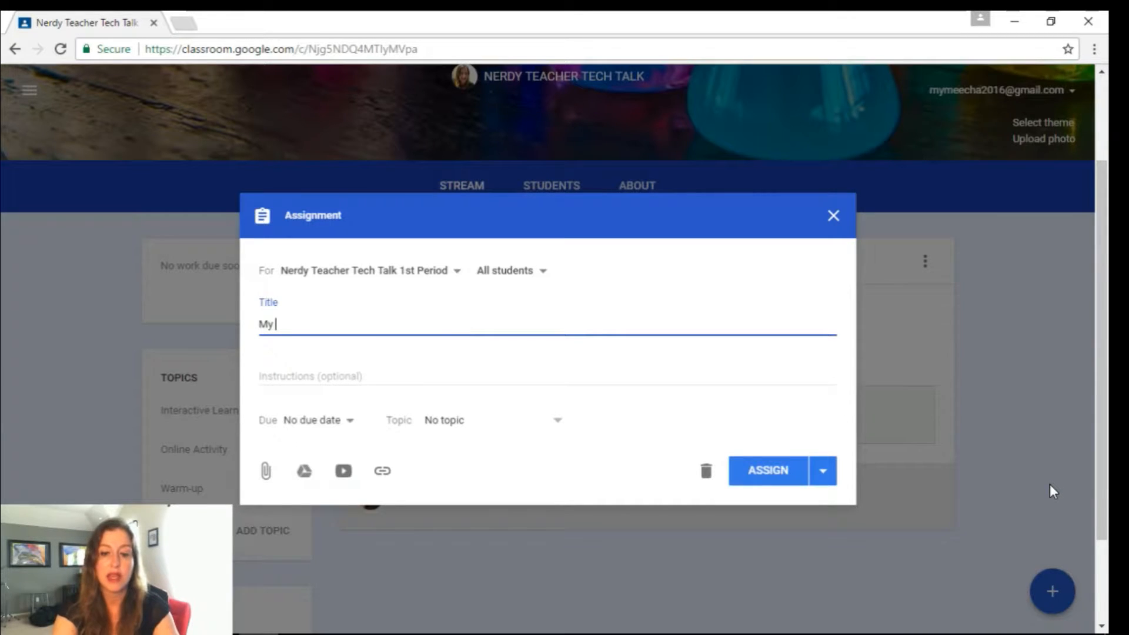
pyautogui.write('Energy Saving Home')
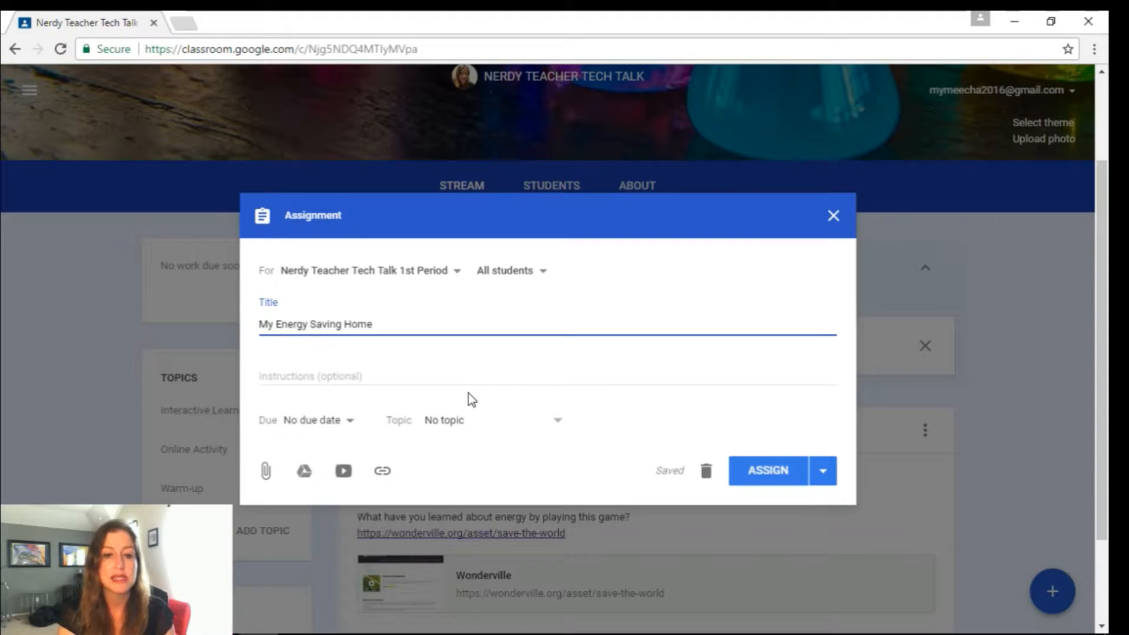
# - Enter the assignment instructions "You must describe five ways to save energy in your home. Turn this assignment in on Google Classroom."
pyautogui.click(323, 378)
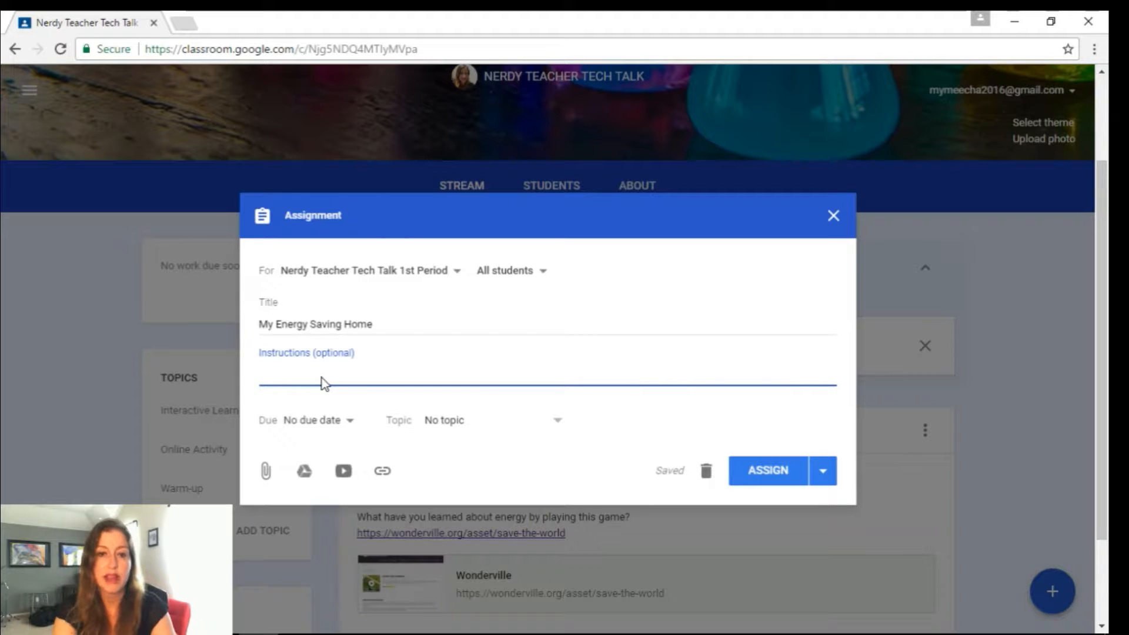
pyautogui.write('You mu')
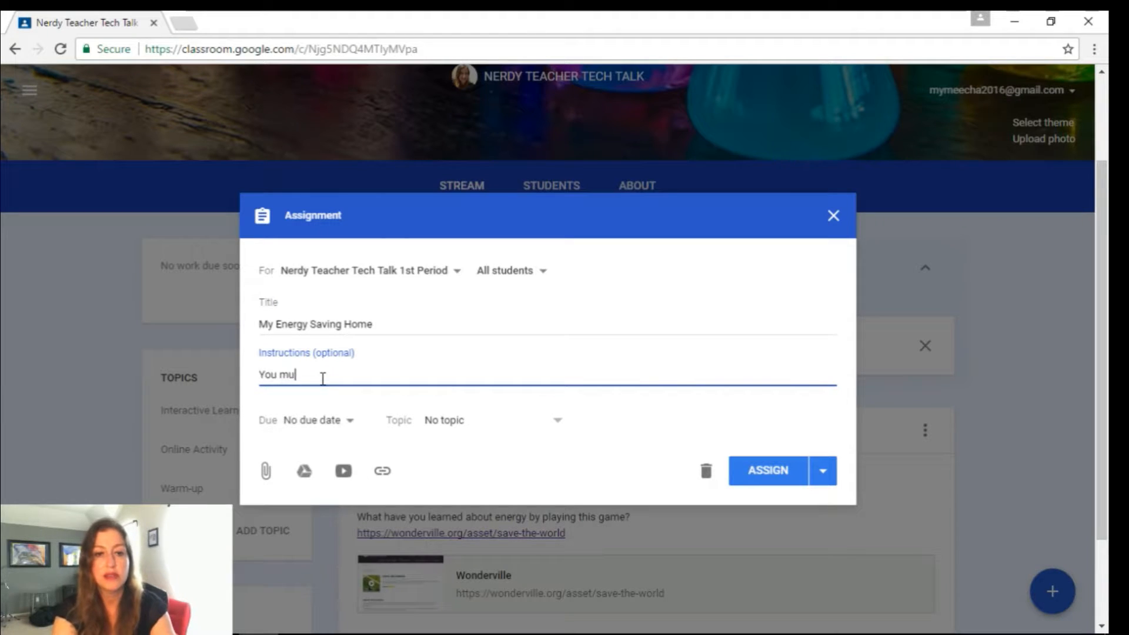
pyautogui.write('st descri')
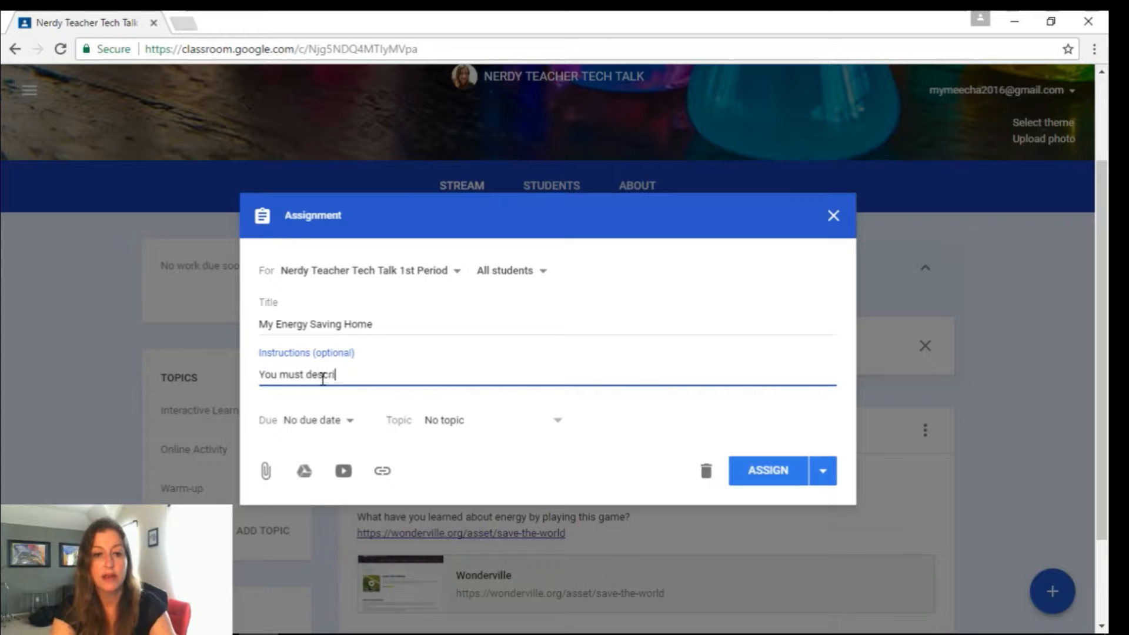
pyautogui.write('be five ways')
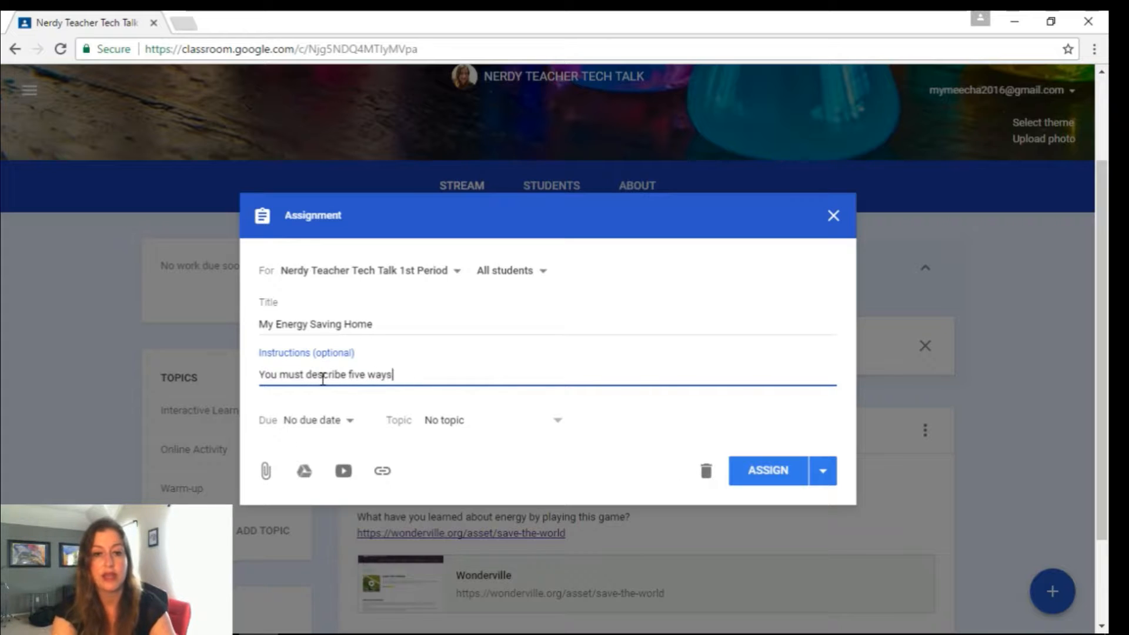
pyautogui.write(' to save energ')
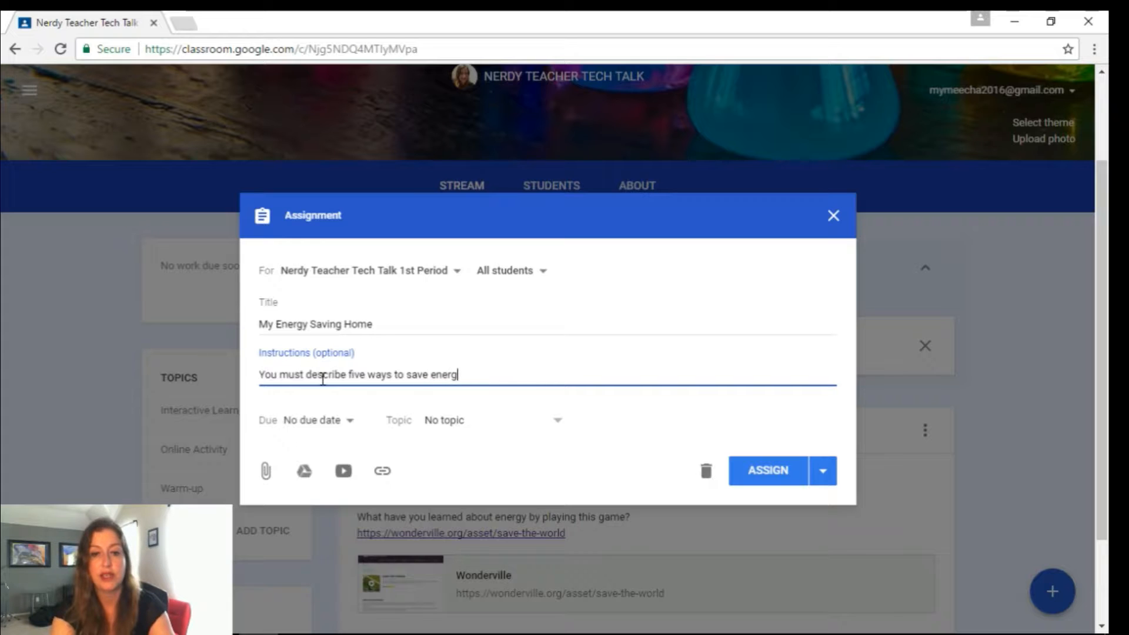
pyautogui.write('y in your home')
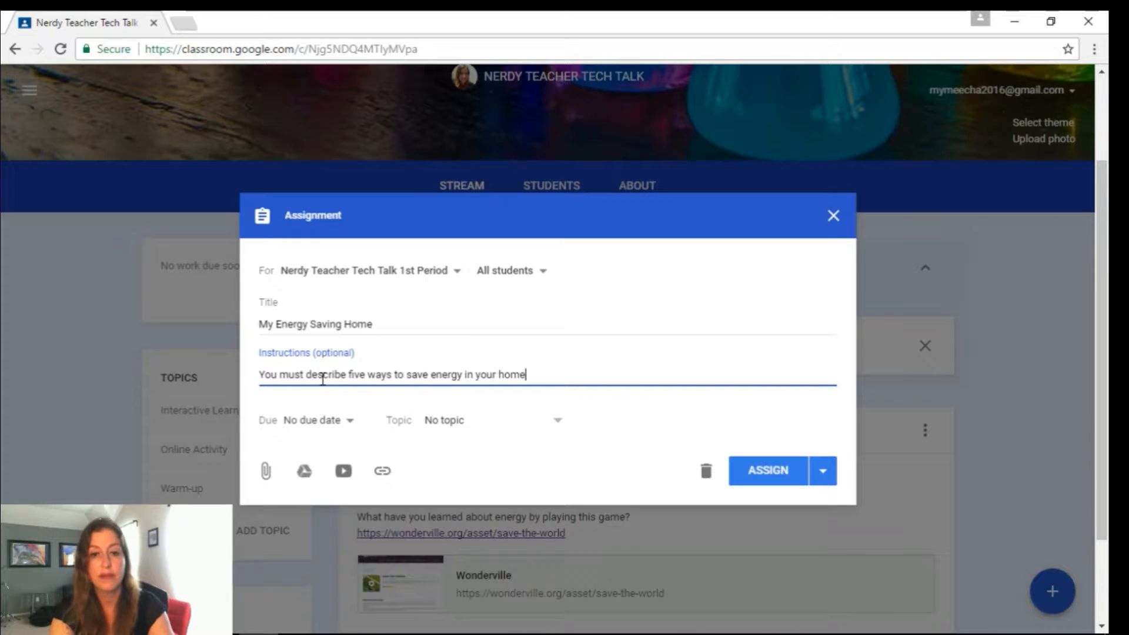
pyautogui.write('. Tur')
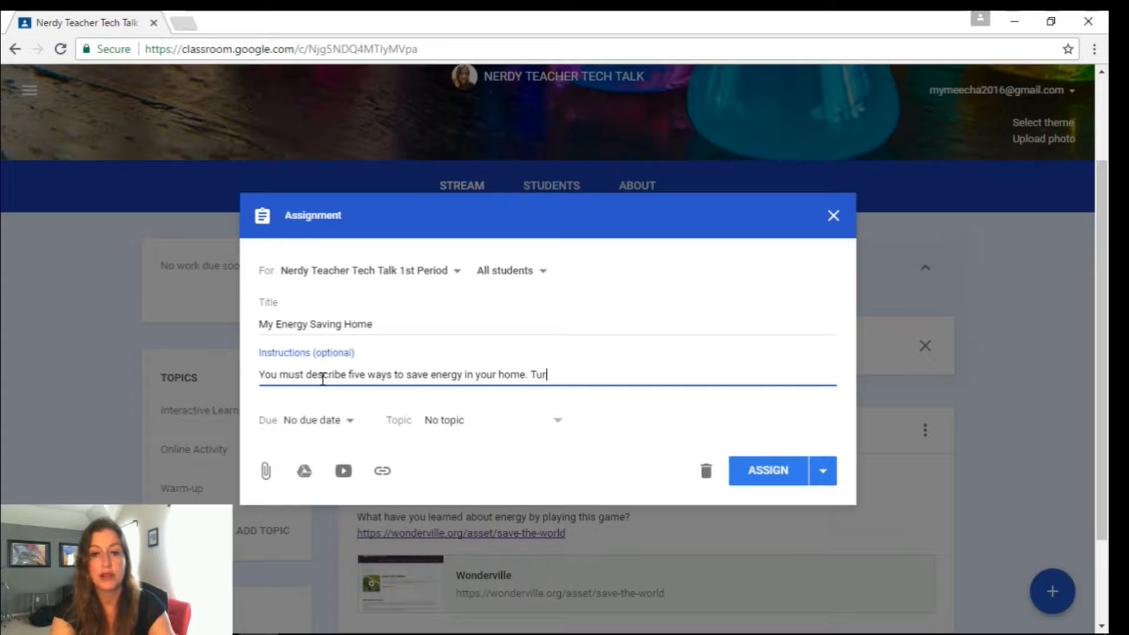
pyautogui.write('n this assignm')
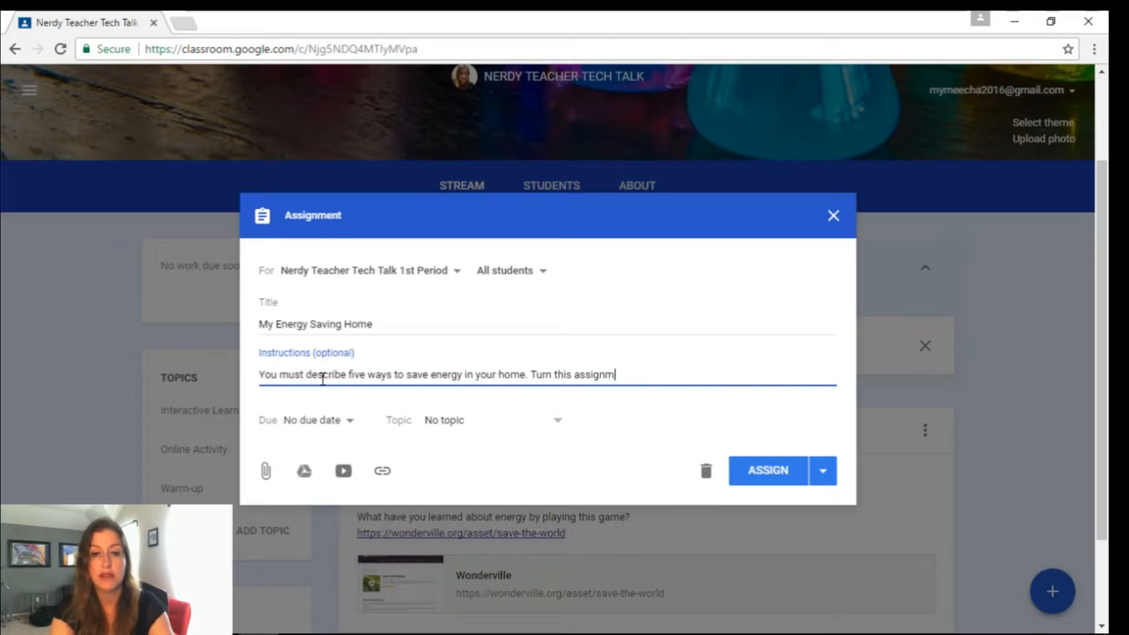
pyautogui.write('ent in on ')
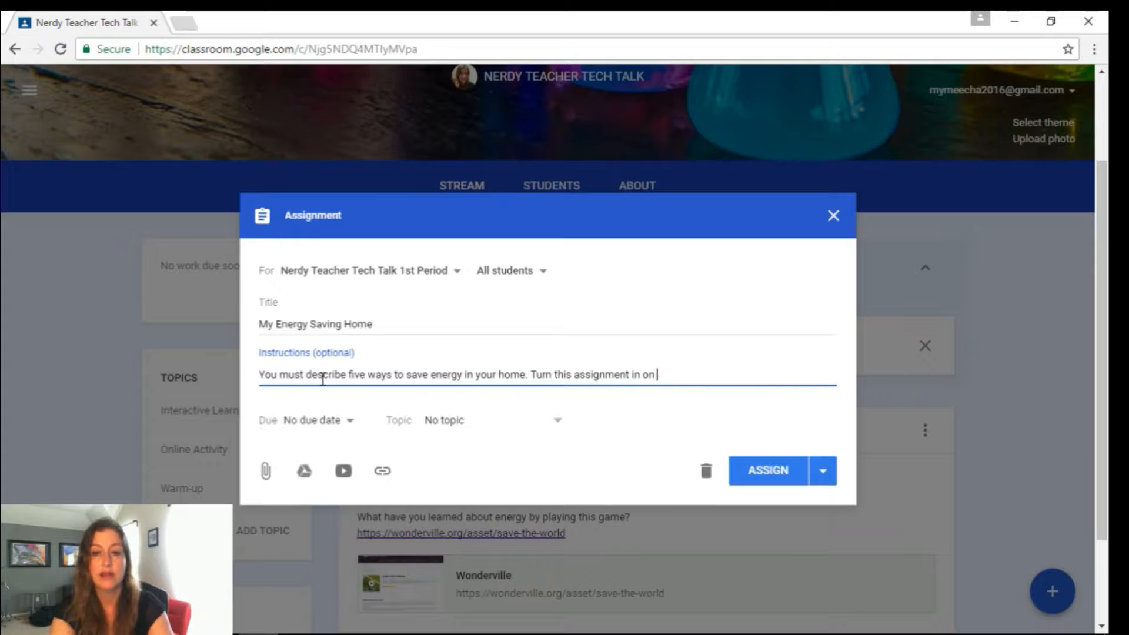
pyautogui.write('Google Cla')
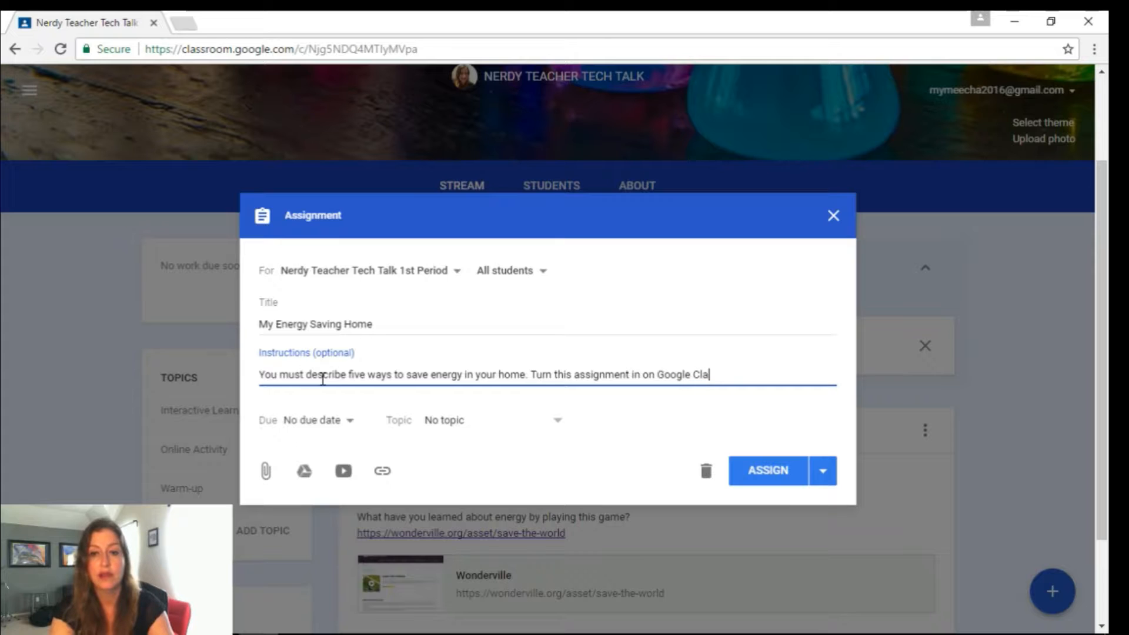
pyautogui.write('ssrrooom.')
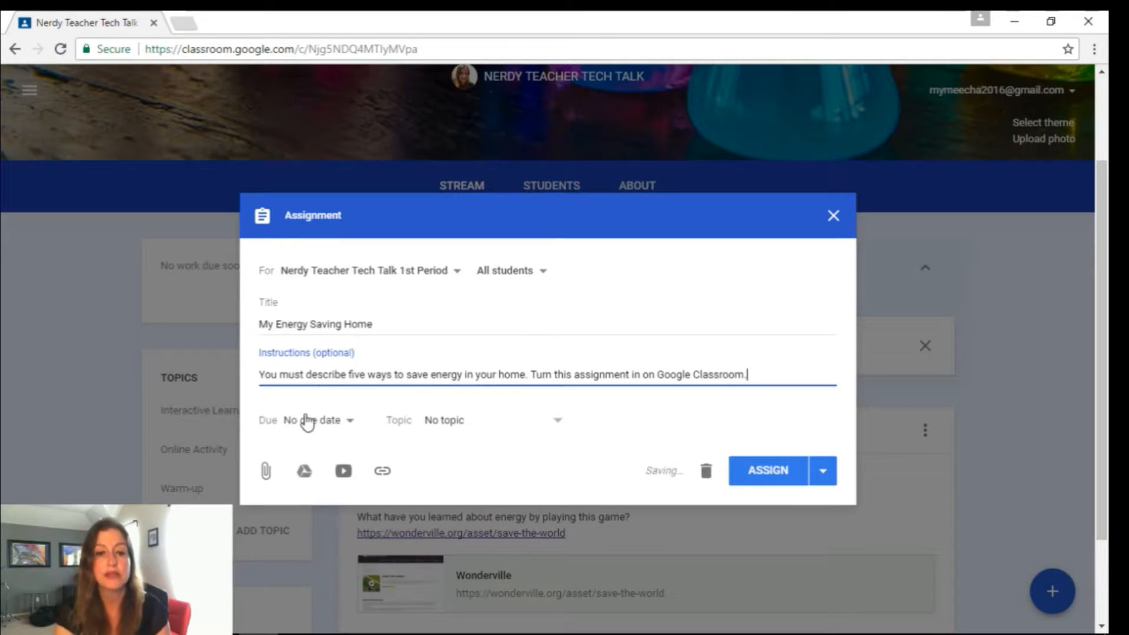
# - Set the assignment's due date to Jun 13, 2017 without a time and assign it the topic Online Activity
pyautogui.click(306, 421)
pyautogui.click(327, 479)
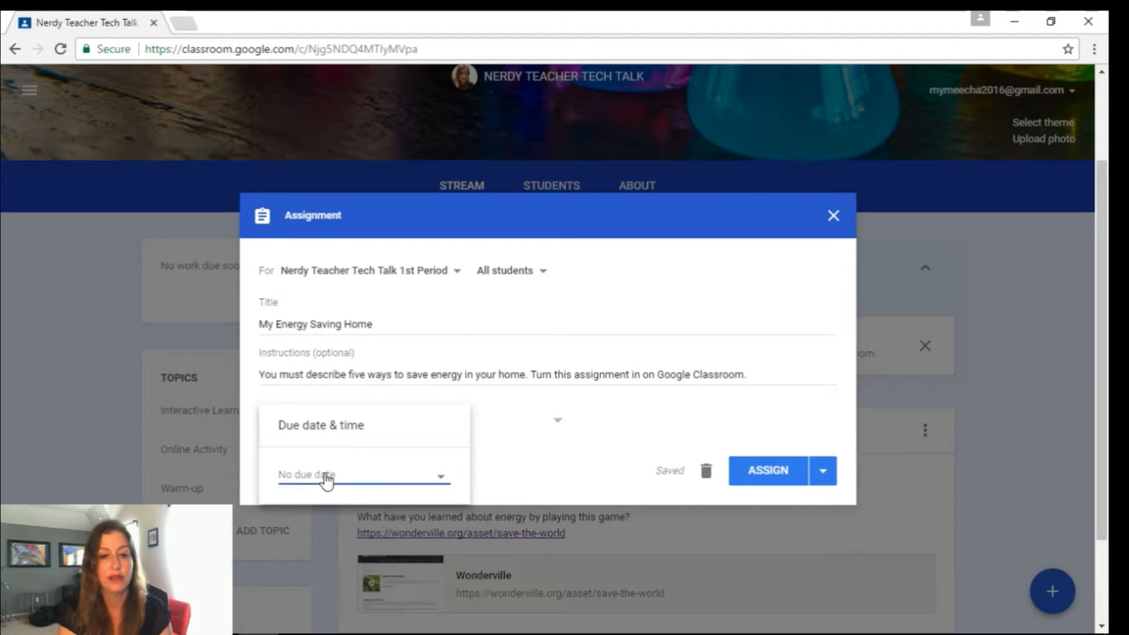
pyautogui.click(350, 561)
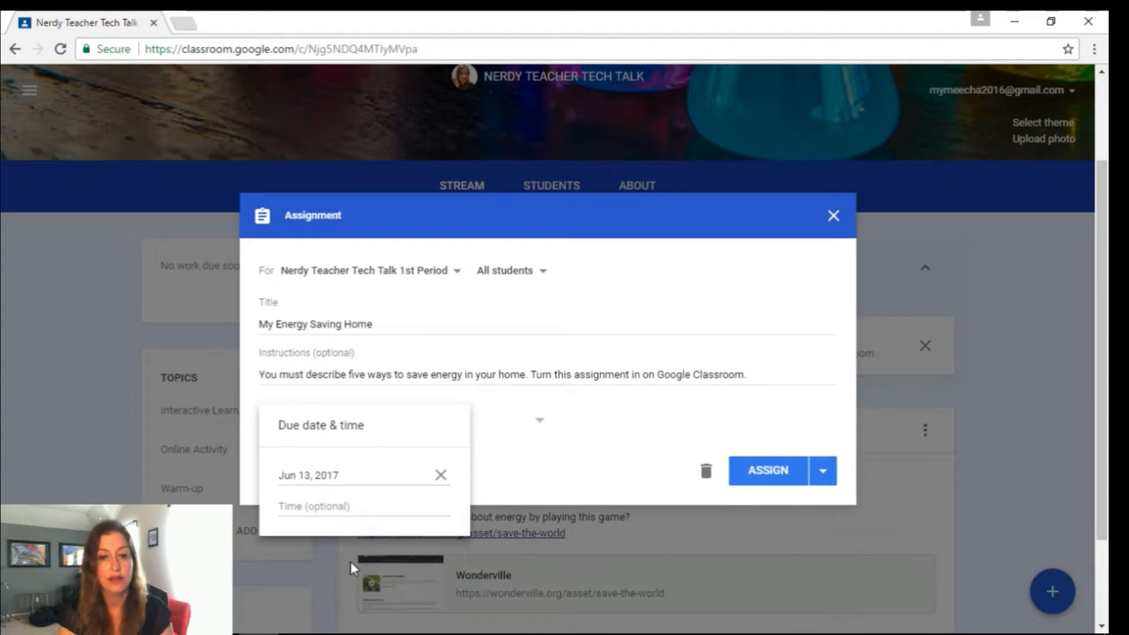
pyautogui.click(513, 450)
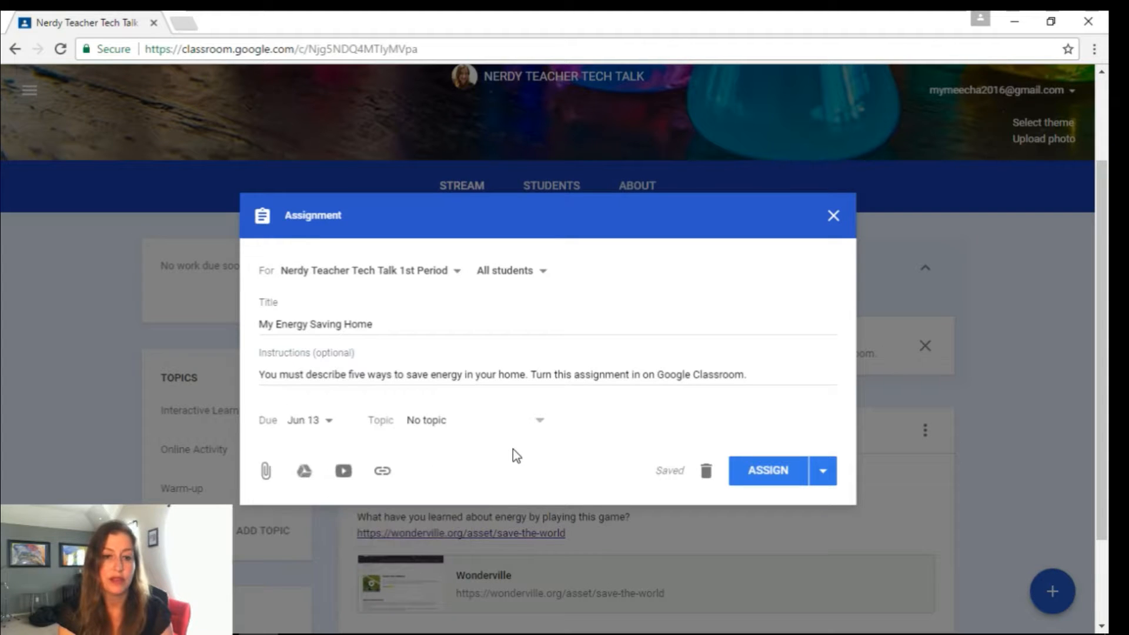
pyautogui.click(439, 434)
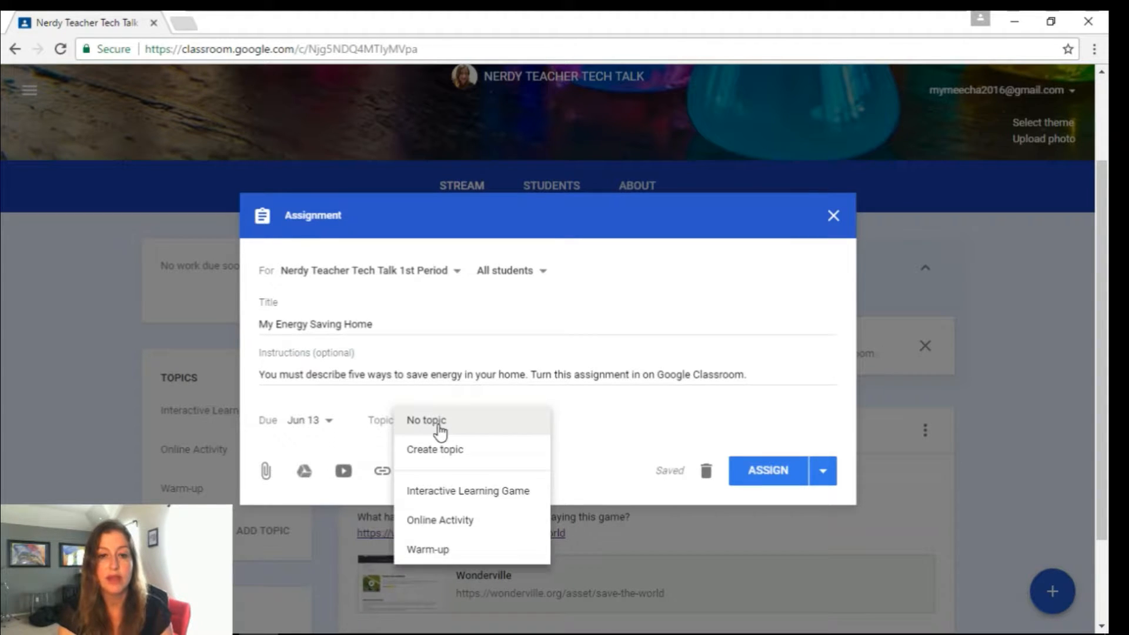
pyautogui.click(449, 520)
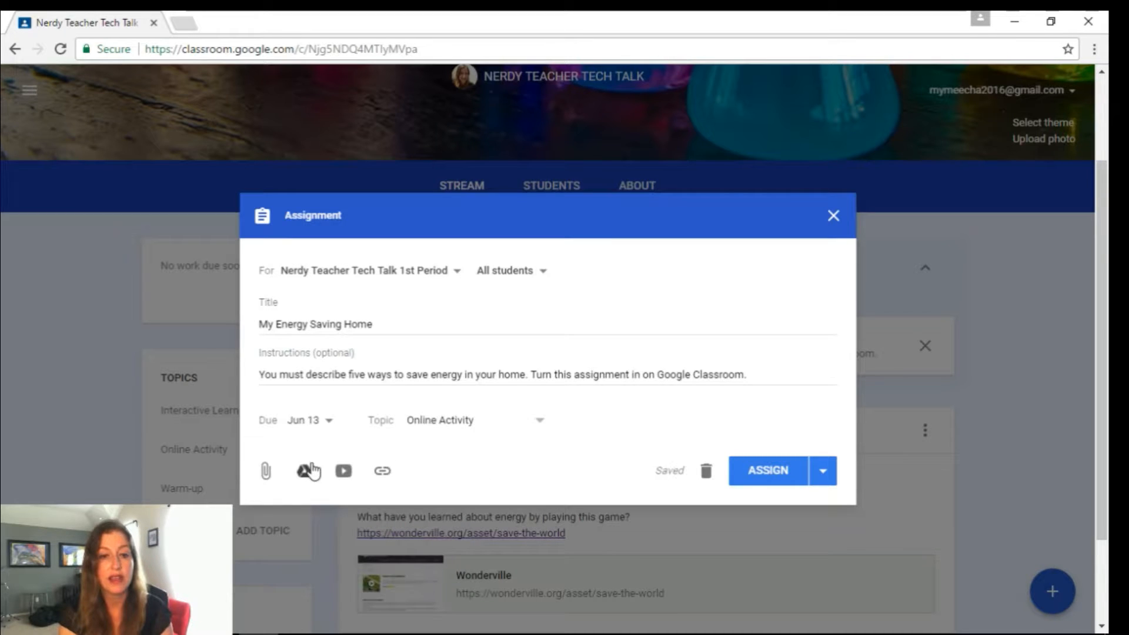
# - Attach the MyEnergySavingHome drawing from Google Drive and set it to make a copy for each student
pyautogui.click(305, 471)
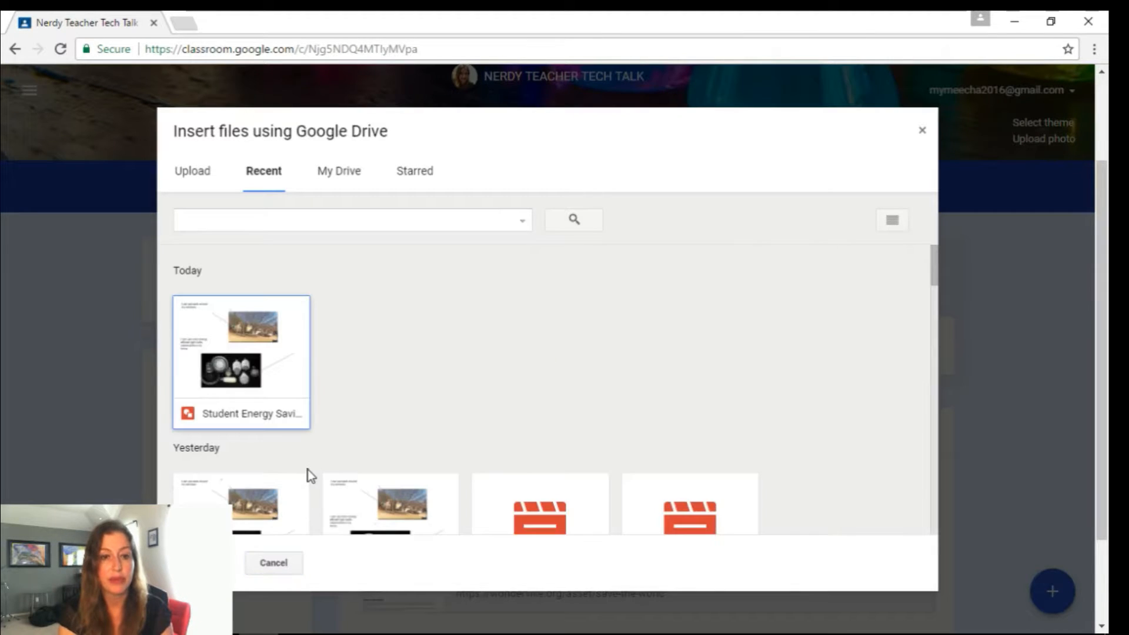
pyautogui.doubleClick(253, 506)
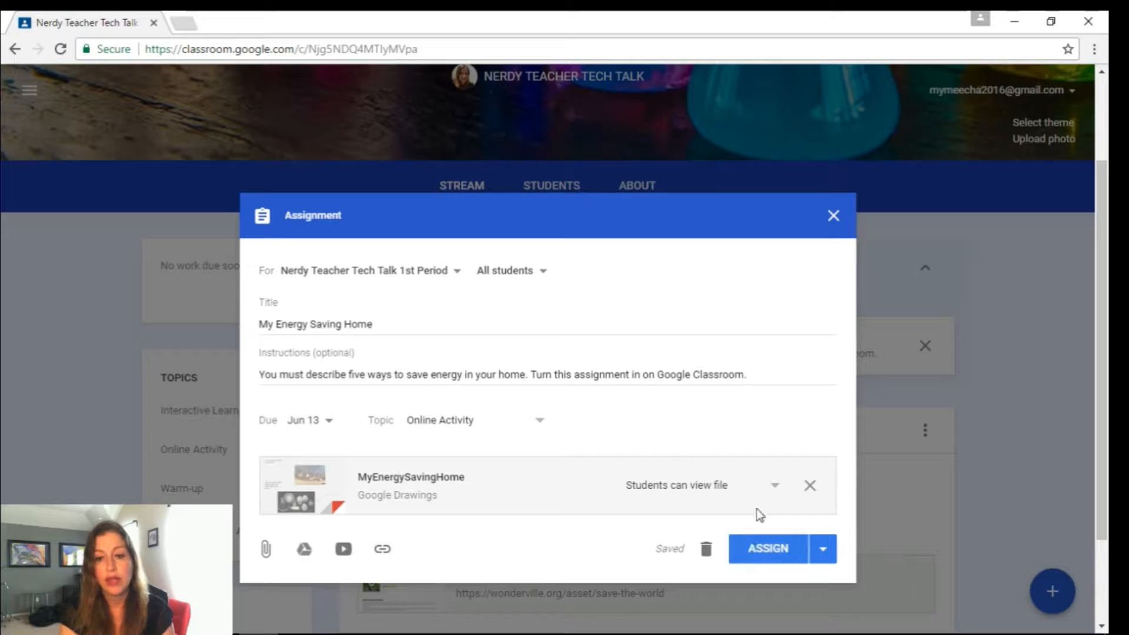
pyautogui.click(778, 487)
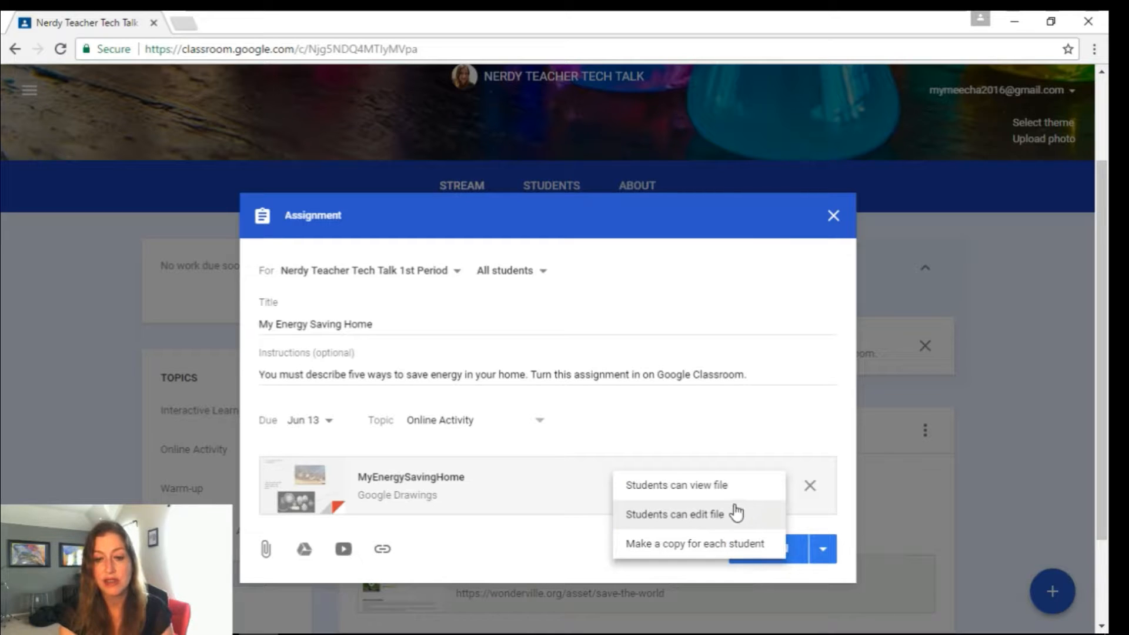
pyautogui.click(732, 544)
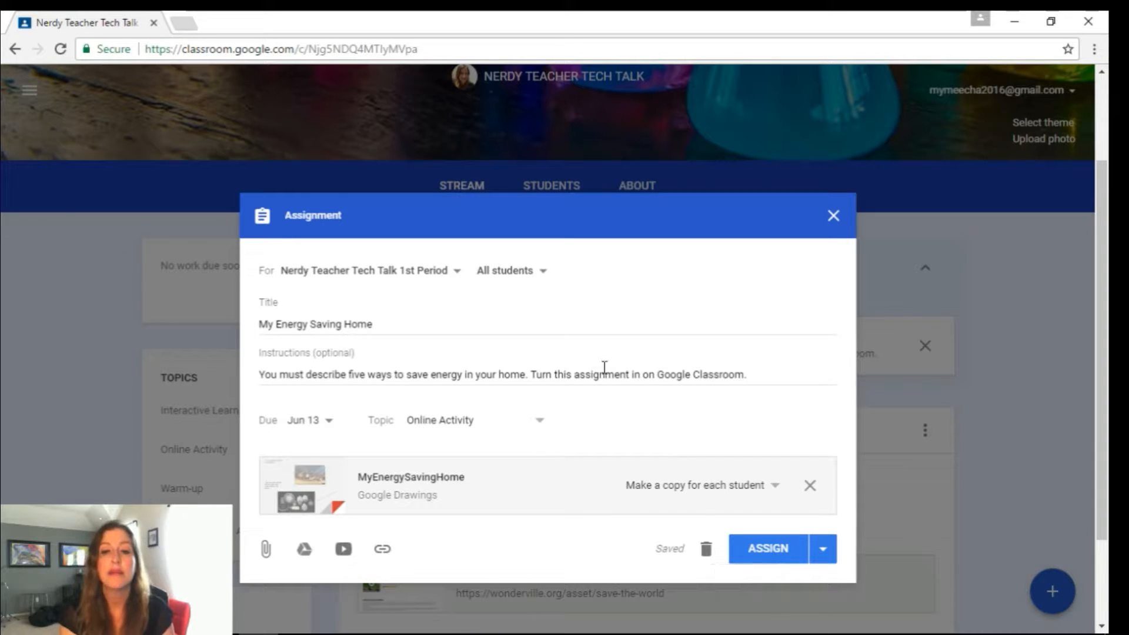
# - Check which classes can receive the assignment and close it without assigning, keeping it as a saved draft
pyautogui.click(418, 274)
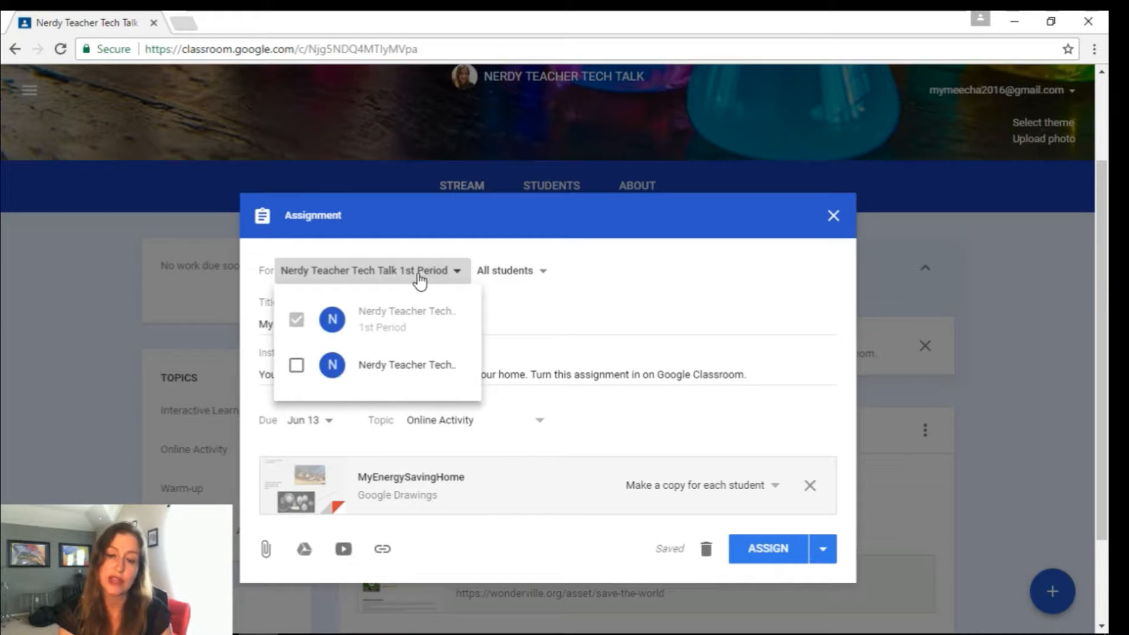
pyautogui.click(583, 338)
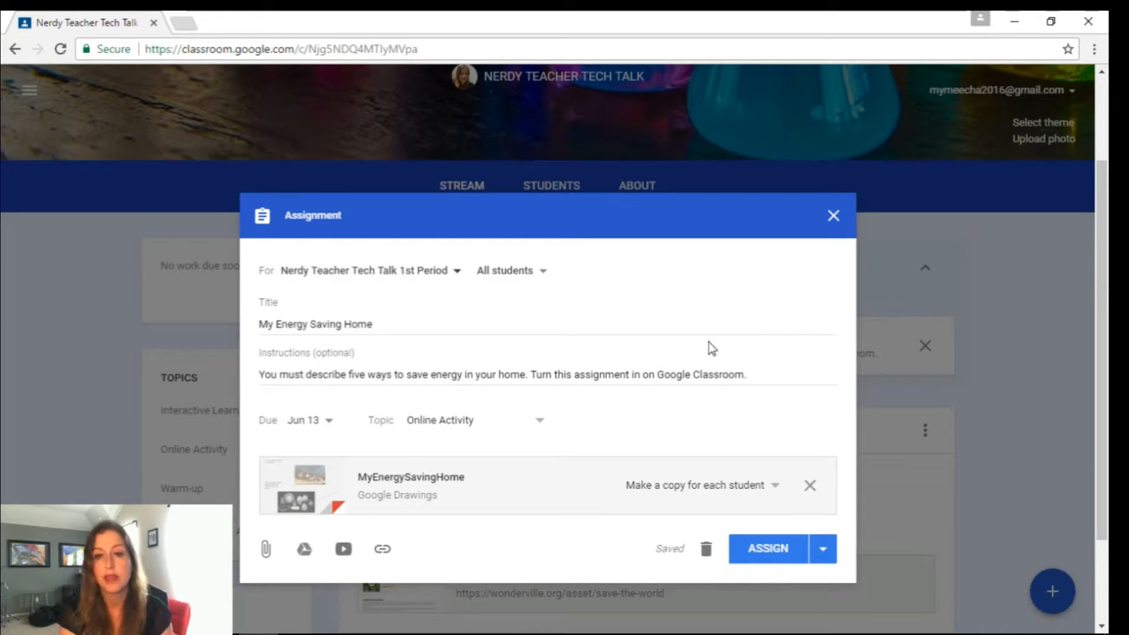
pyautogui.click(833, 215)
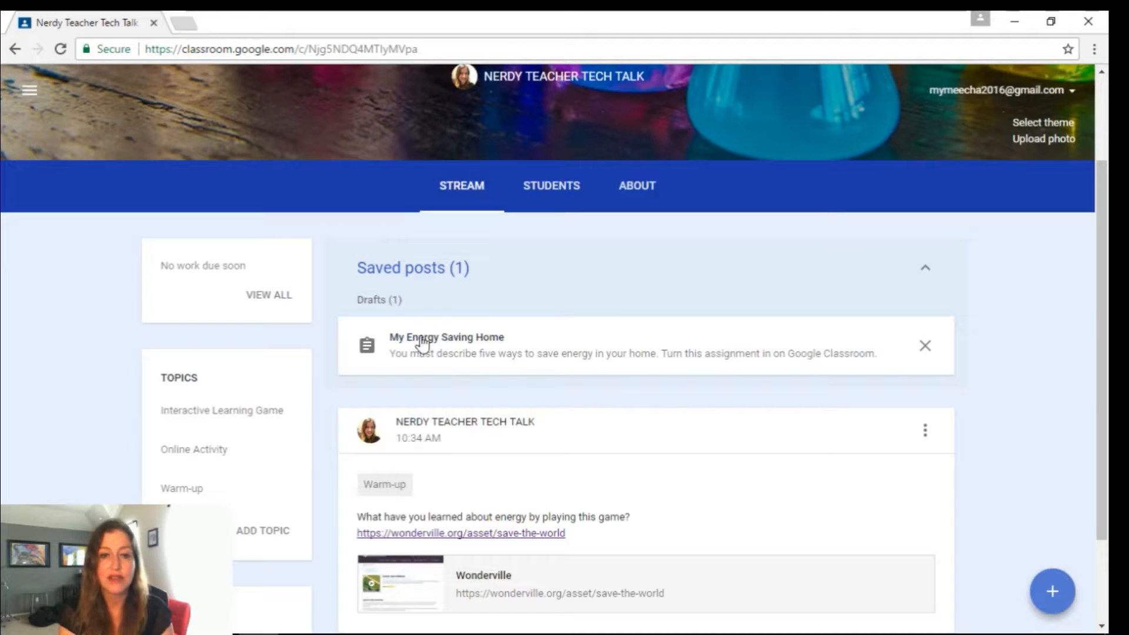
# - Open the My Energy Saving Home draft from the saved posts and assign it to all students
pyautogui.click(567, 346)
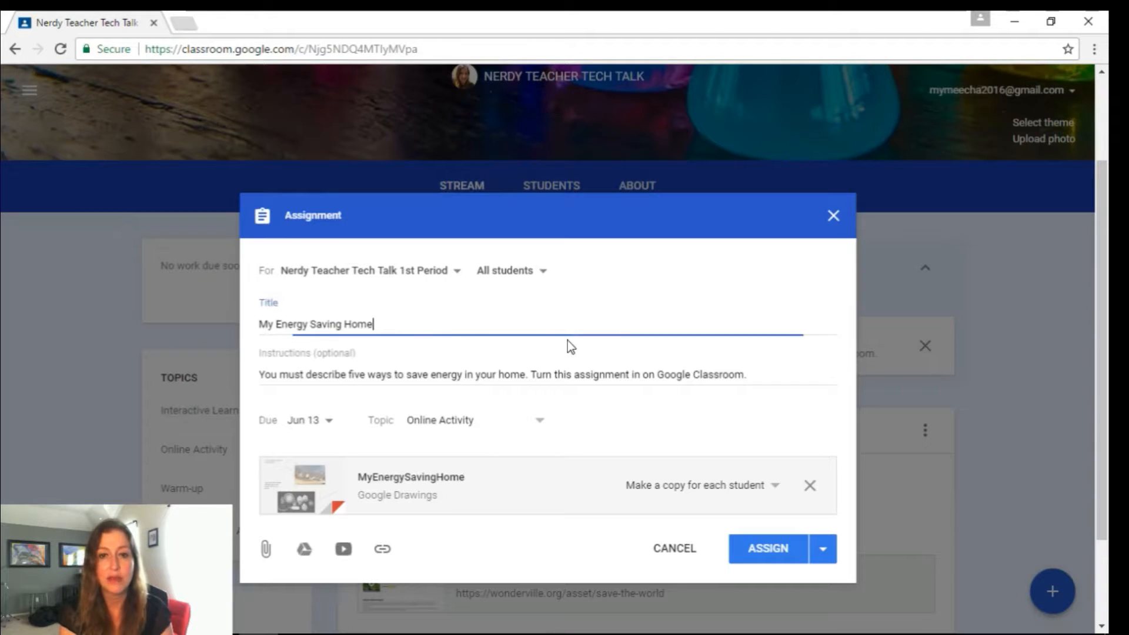
pyautogui.click(759, 553)
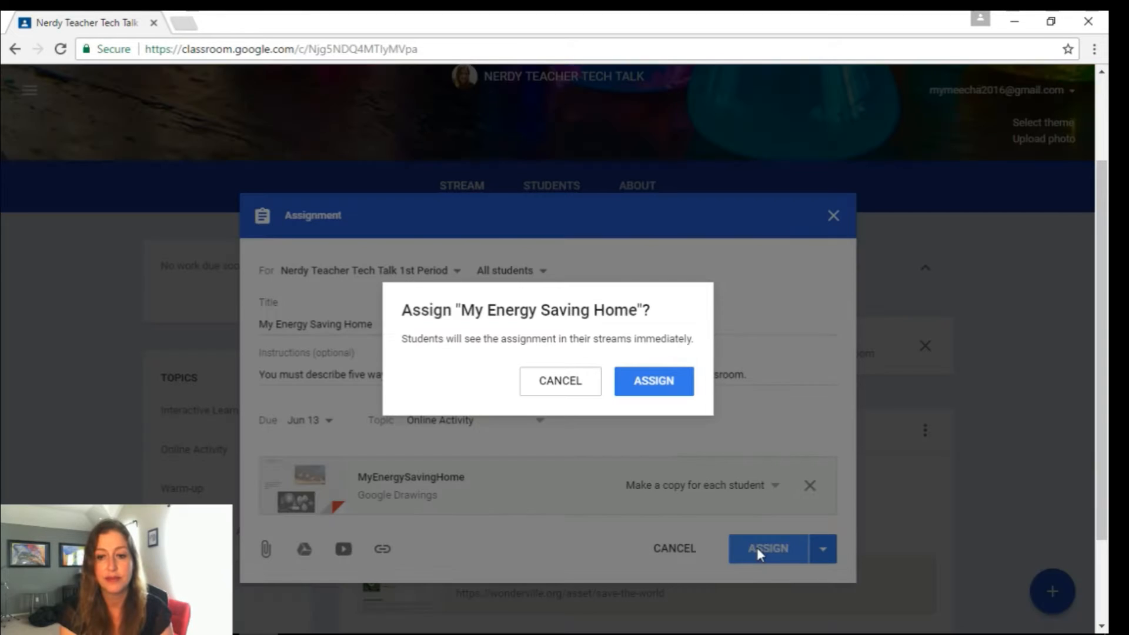
pyautogui.click(645, 398)
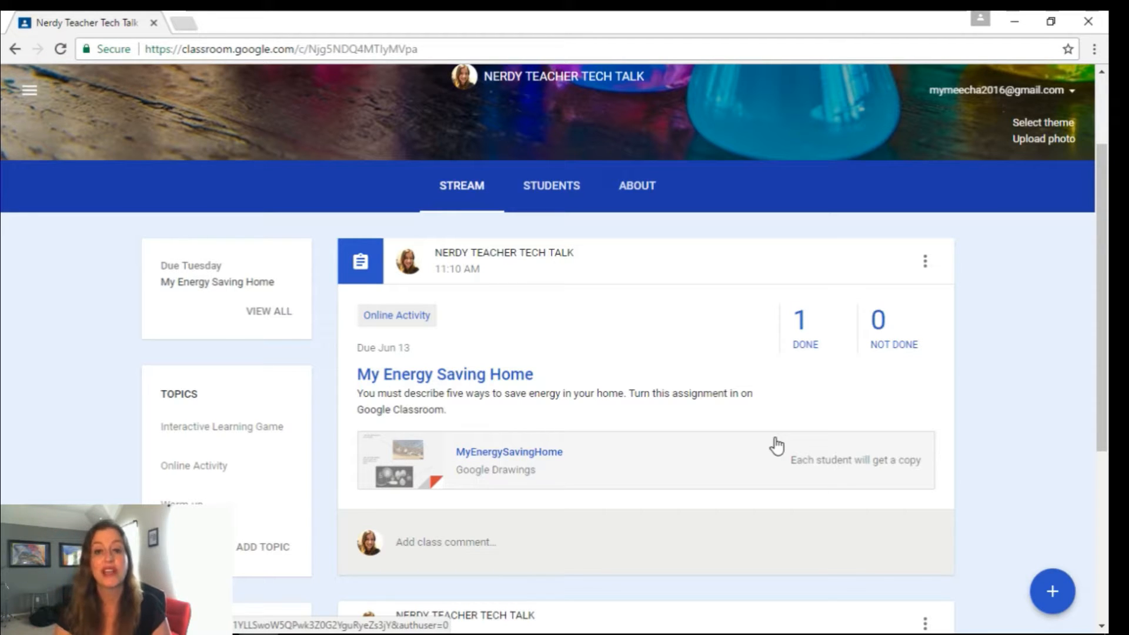
# - View the completed student work for My Energy Saving Home and its grade field, and return to the class stream
pyautogui.click(810, 350)
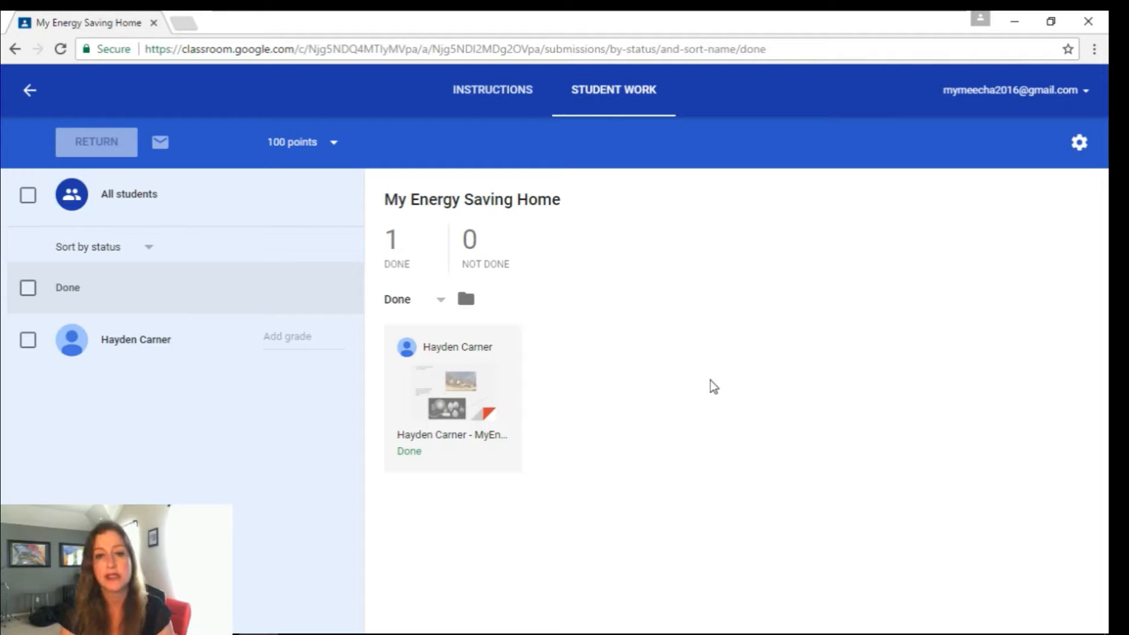
pyautogui.click(302, 337)
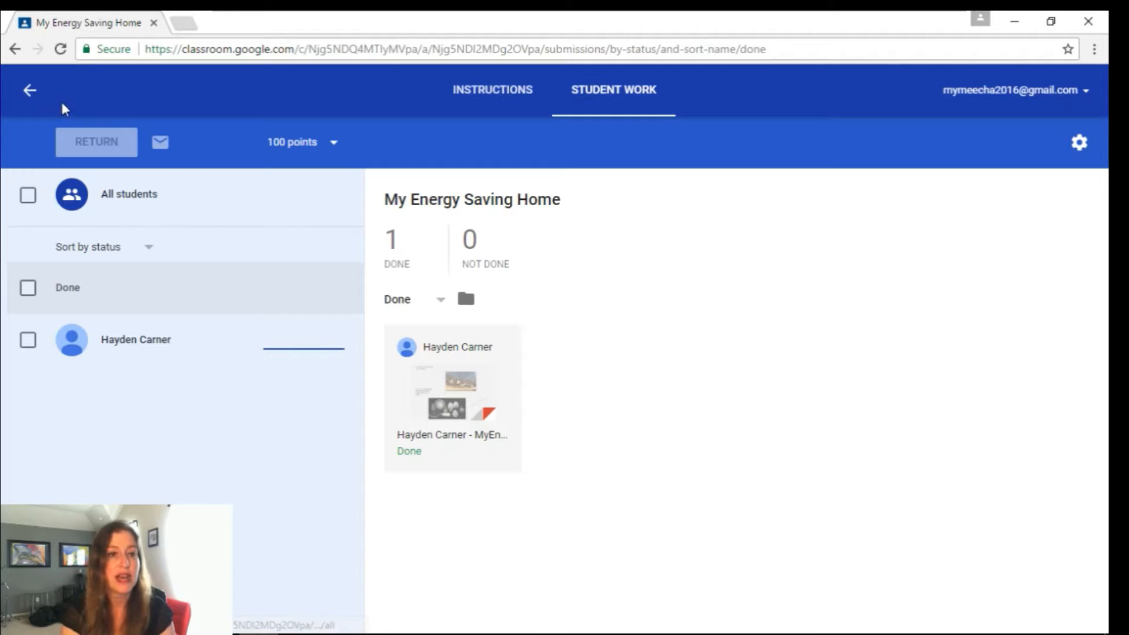
pyautogui.click(30, 93)
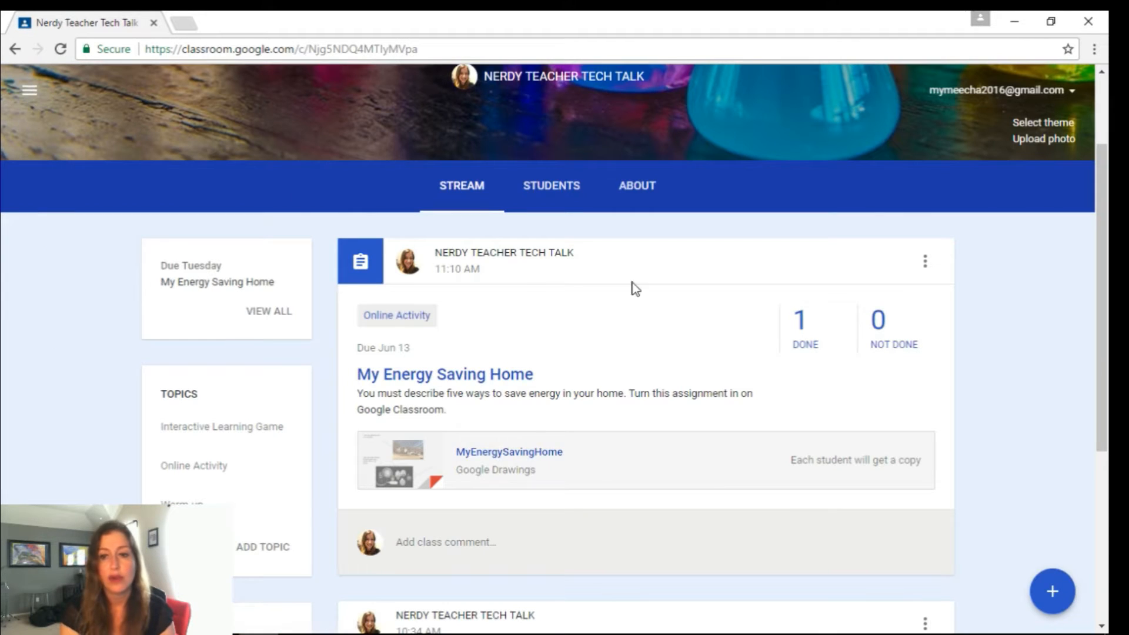
# - Create a new class question reading "What is one way to conserve energy in your home?"
pyautogui.moveTo(1038, 597)
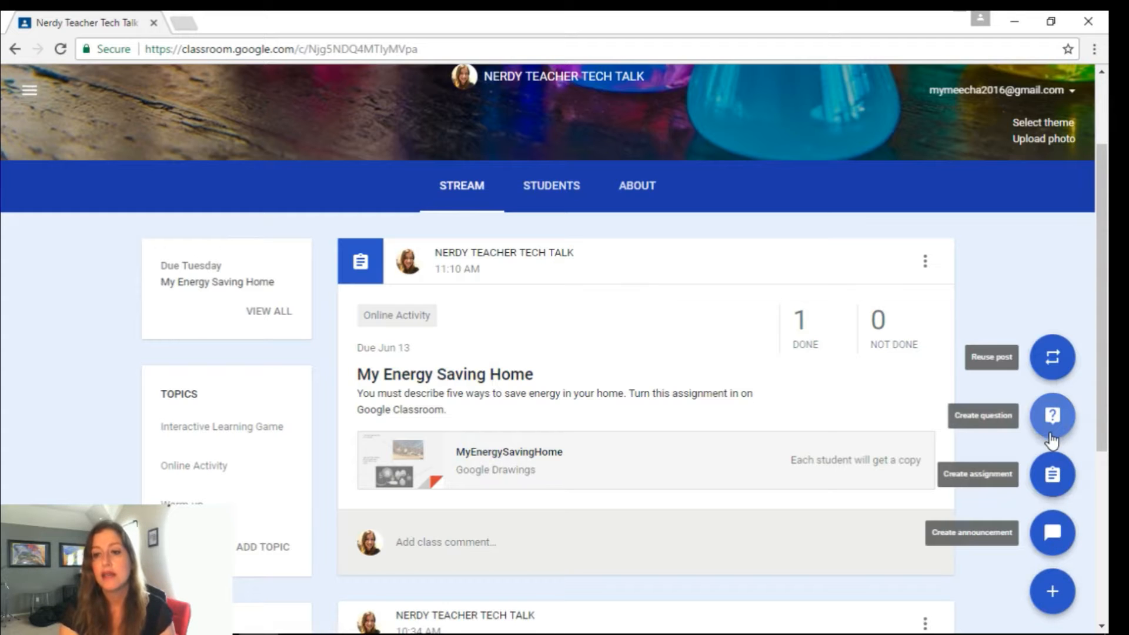
pyautogui.click(1052, 415)
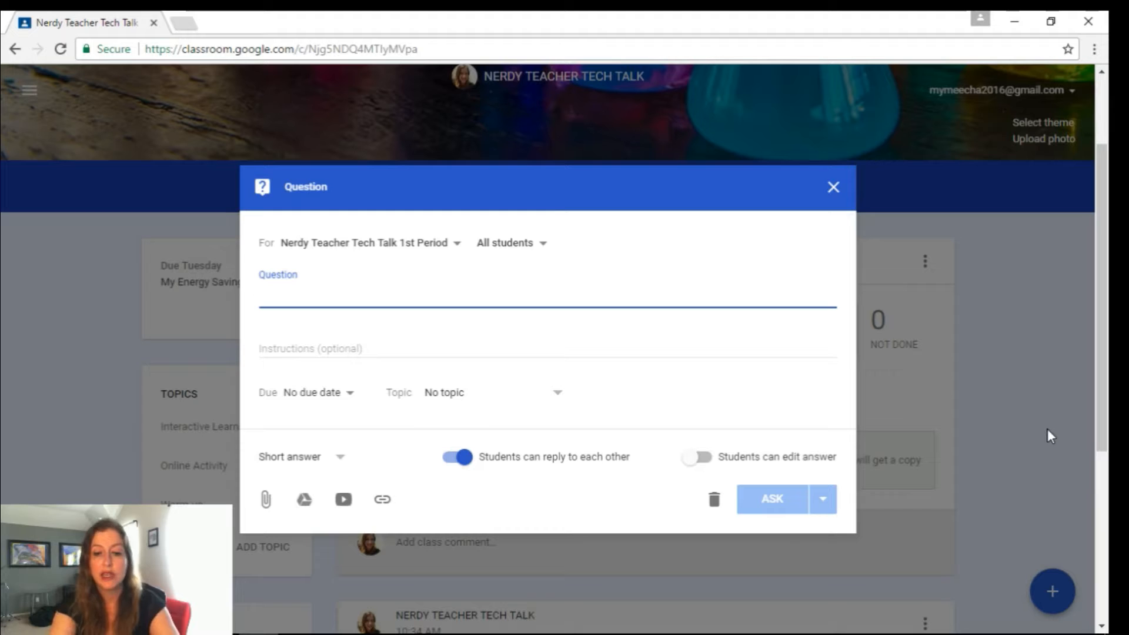
pyautogui.write('What')
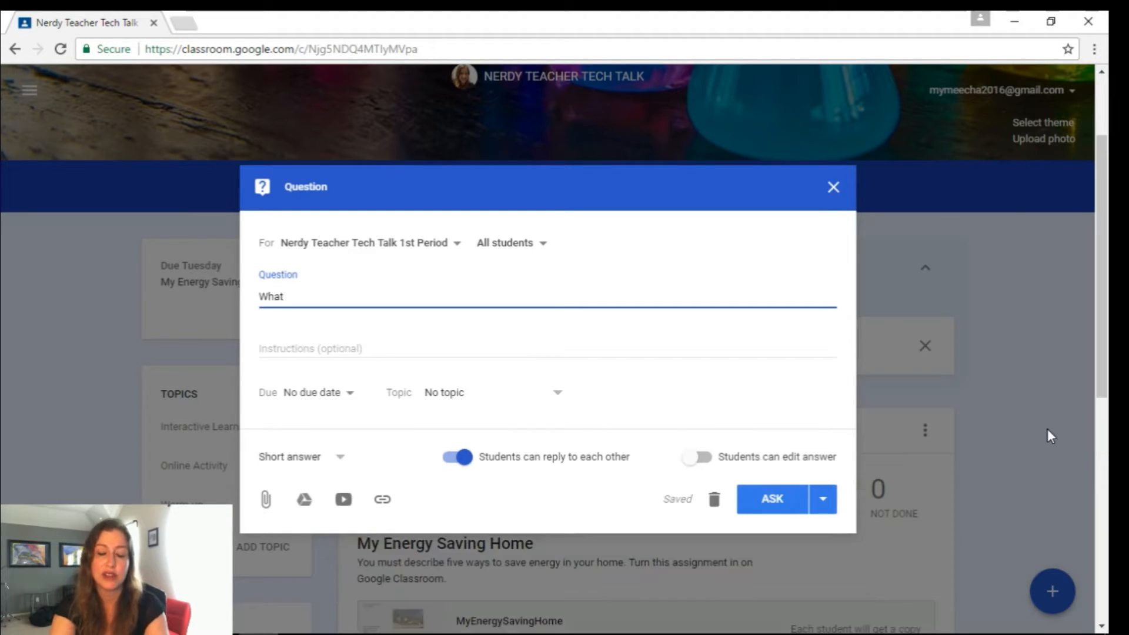
pyautogui.write(' is o')
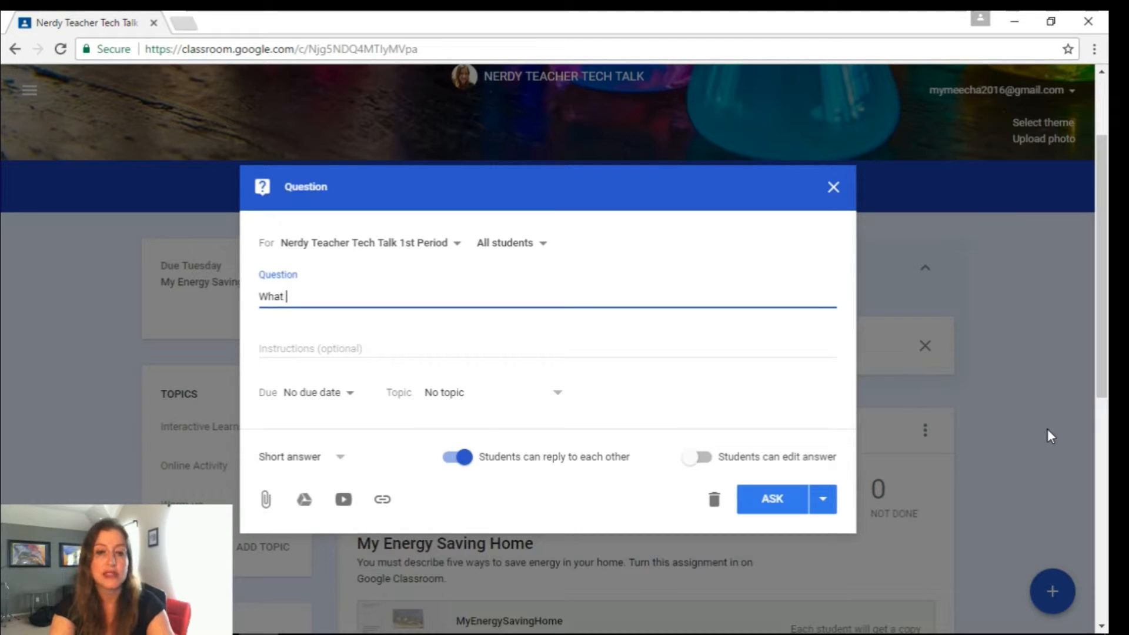
pyautogui.write('ne way')
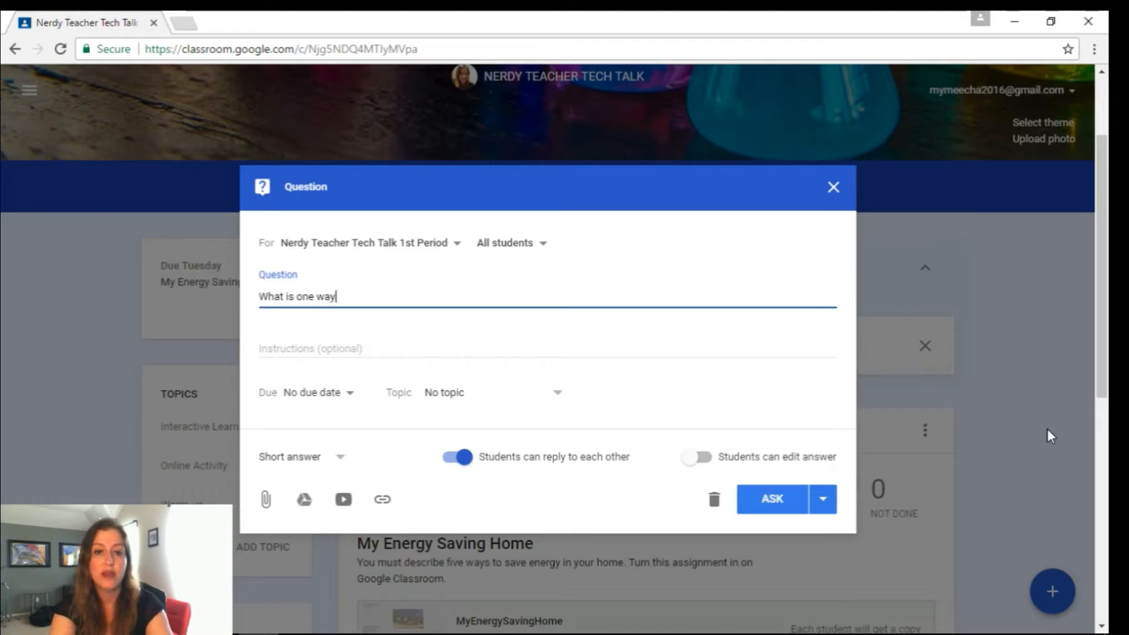
pyautogui.write(' to conc')
pyautogui.write('erve energ')
pyautogui.write('y in your ')
pyautogui.write('home?')
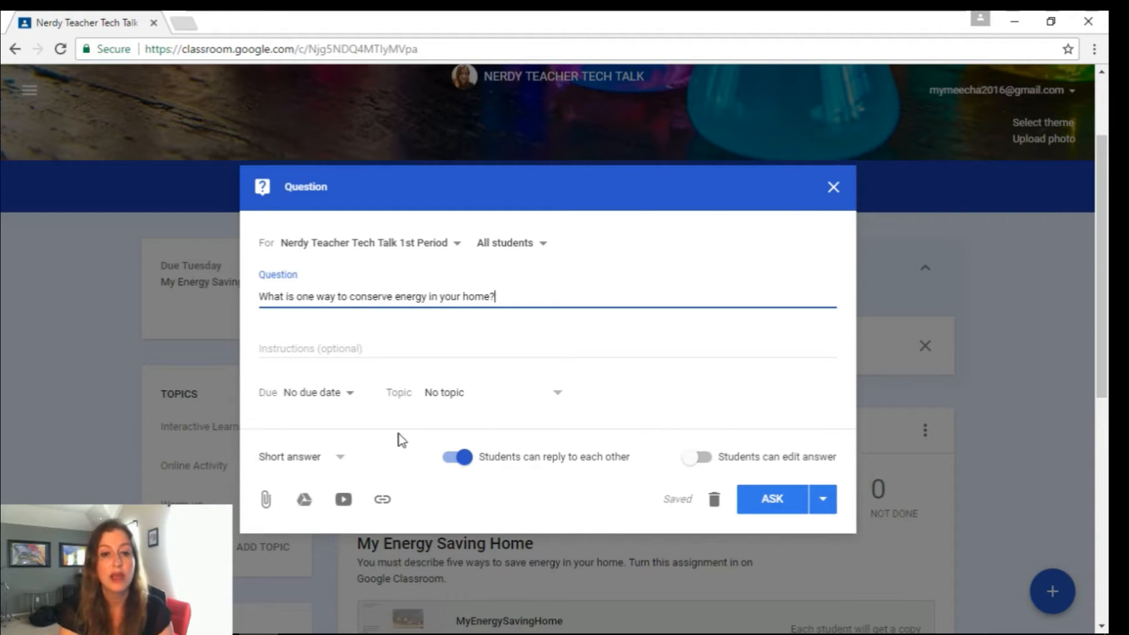
# - Set the question's due date to Jun 13, 2017 and assign it to the Warm-up topic
pyautogui.click(328, 392)
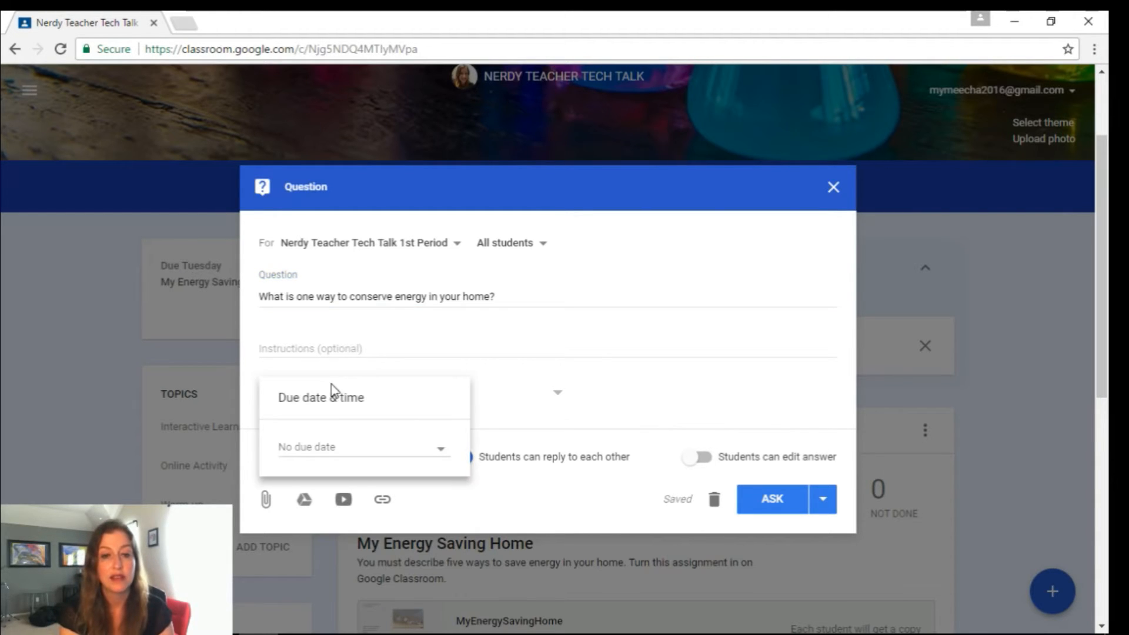
pyautogui.click(323, 464)
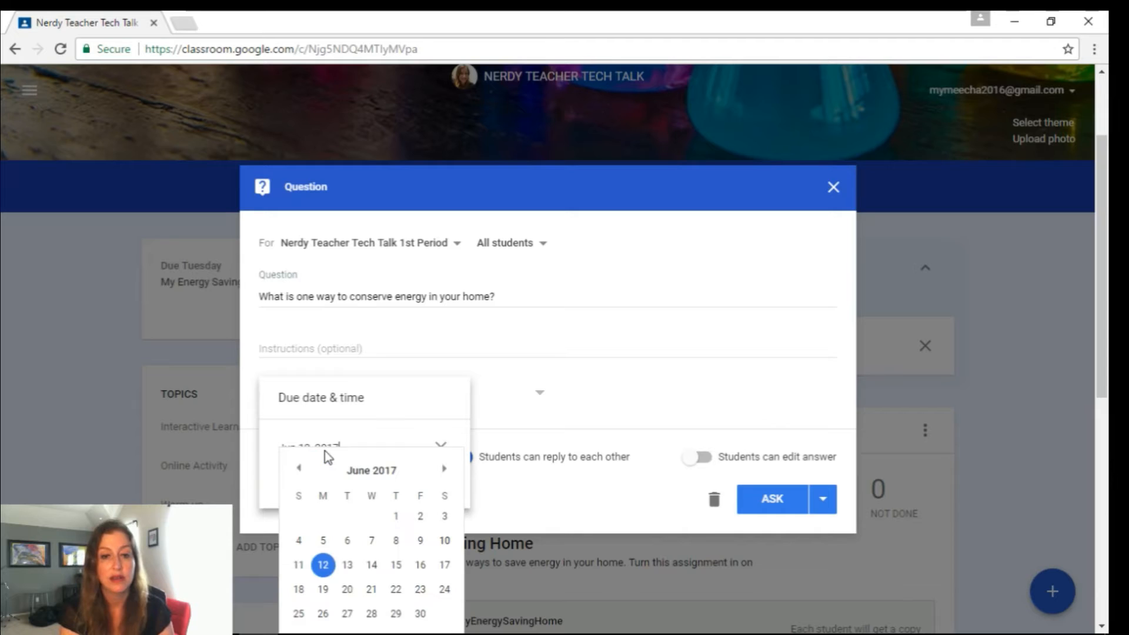
pyautogui.click(347, 564)
pyautogui.click(561, 390)
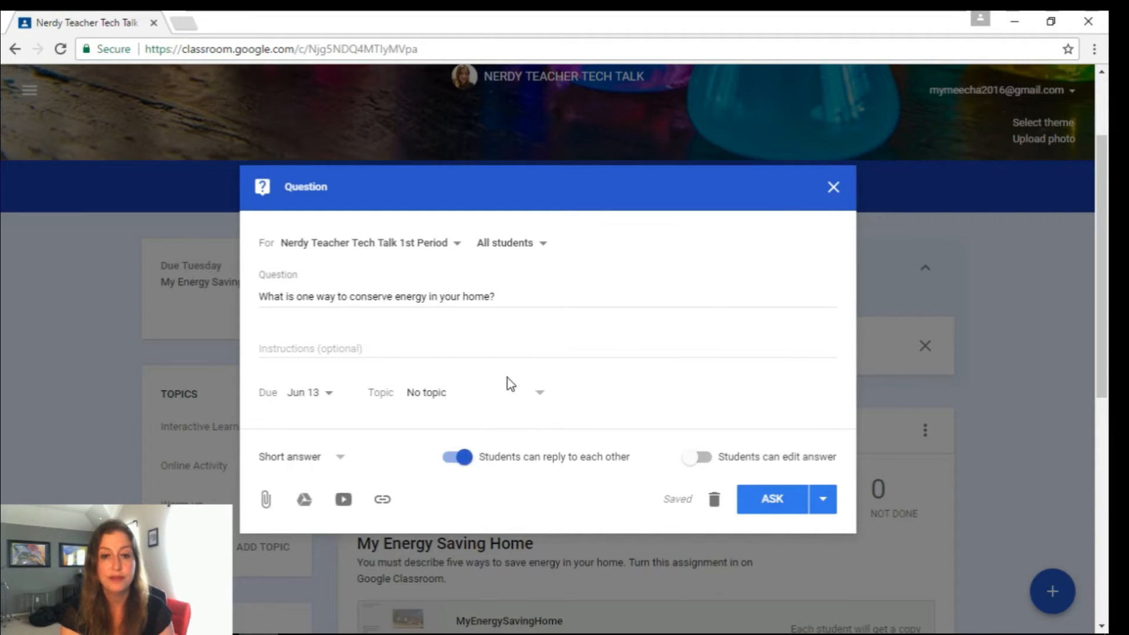
pyautogui.click(506, 394)
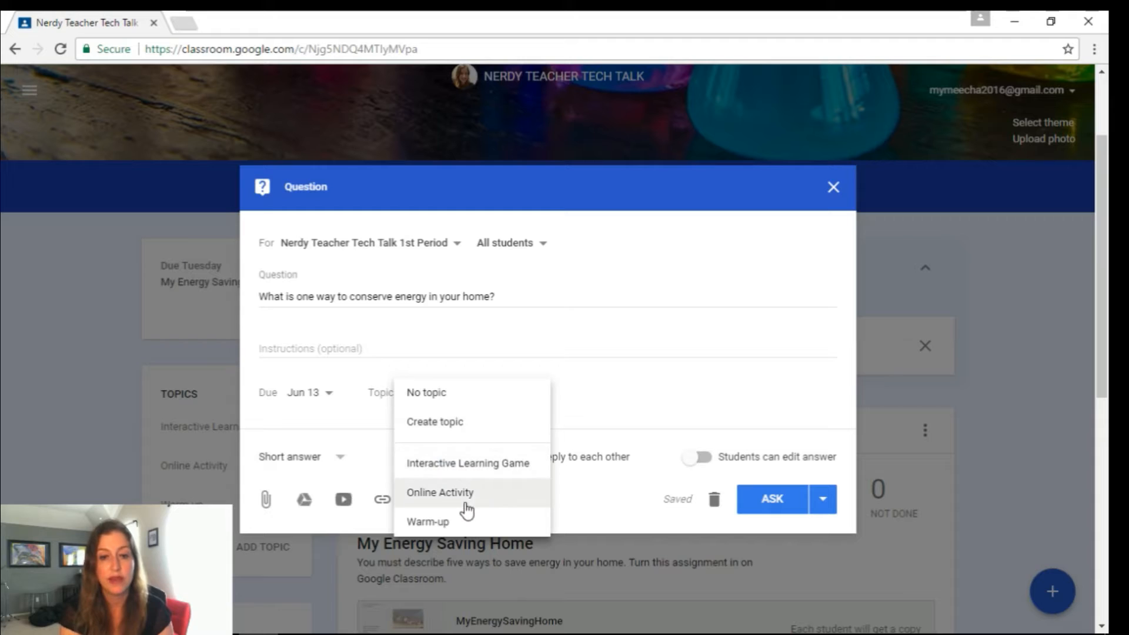
pyautogui.click(467, 518)
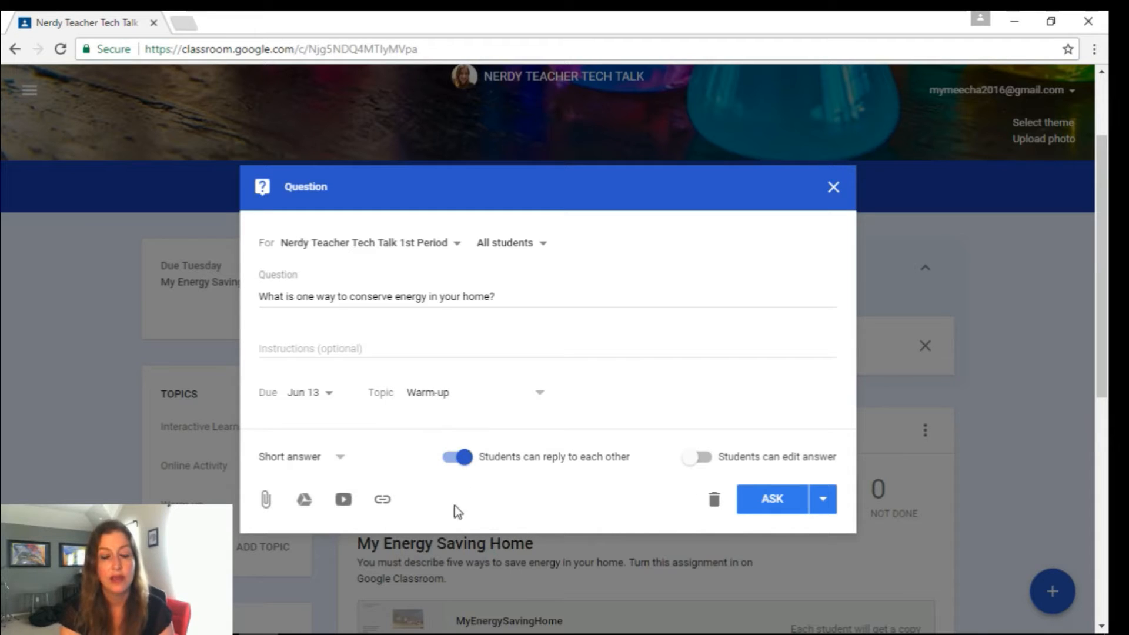
# - Keep the question as Short answer and ask it to all students in 1st Period
pyautogui.click(322, 466)
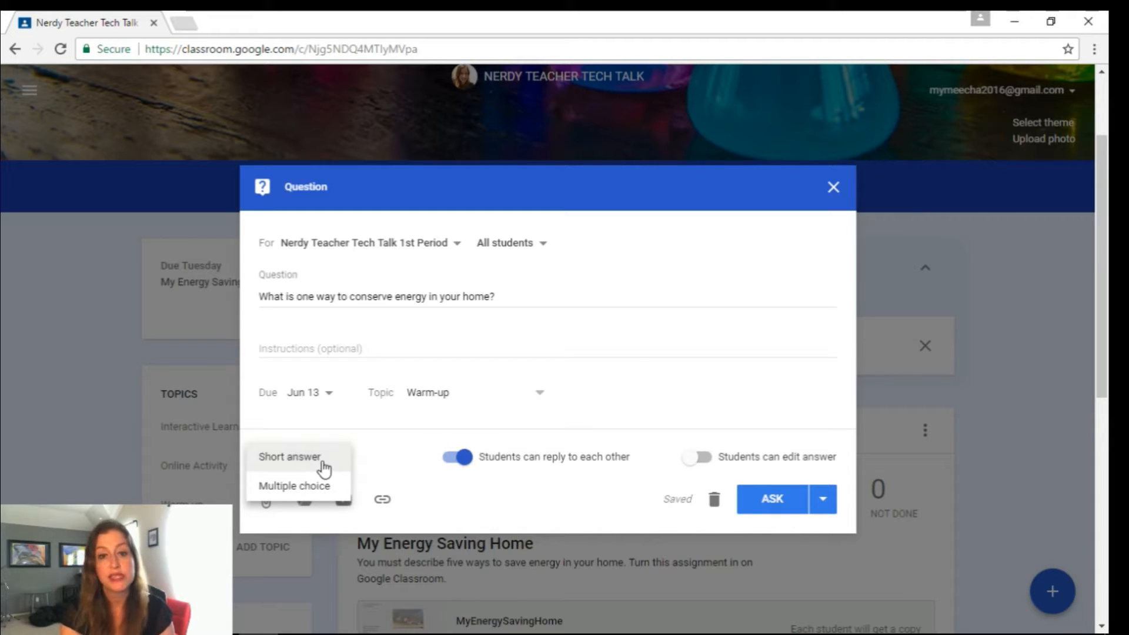
pyautogui.click(324, 469)
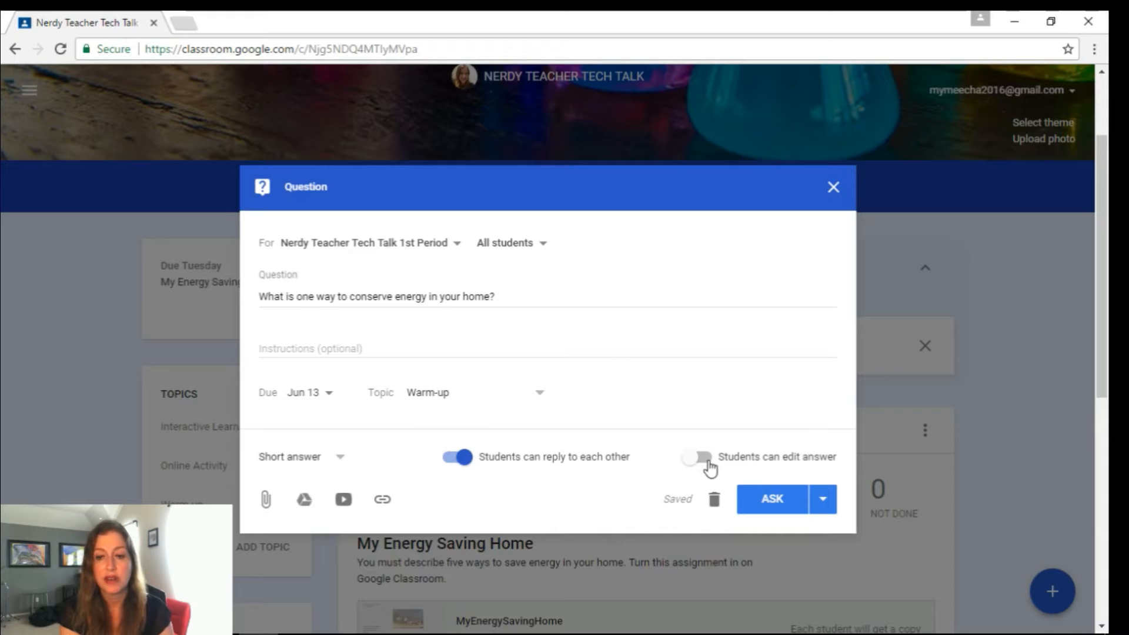
pyautogui.click(758, 501)
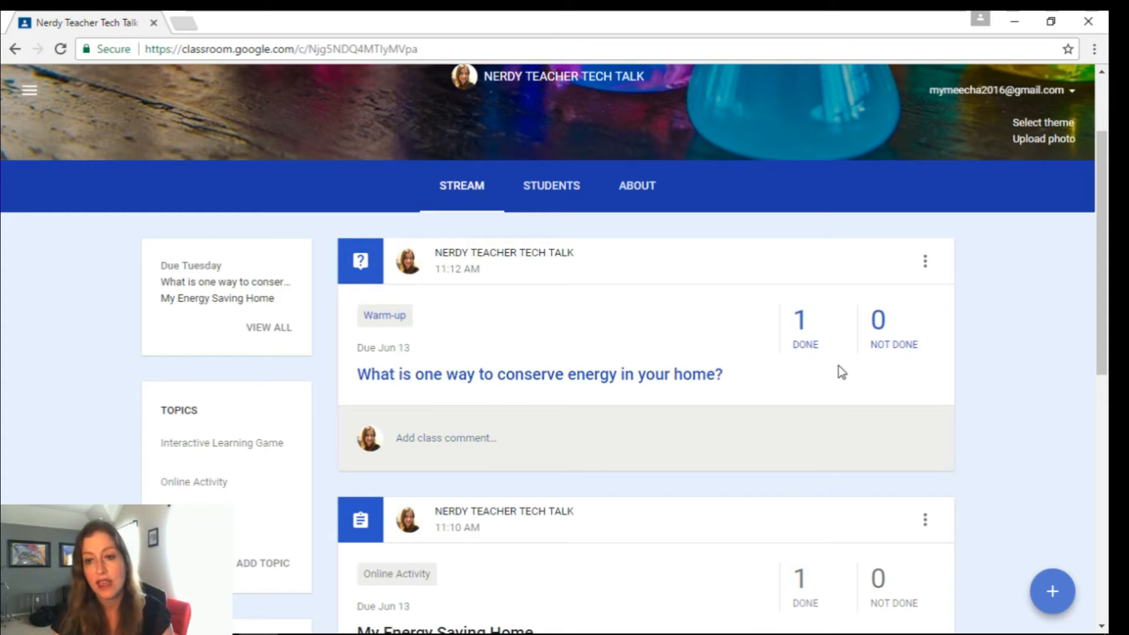
# - Reply "That is a great answer!!!" to the student's completed answer to the energy question and return to the class stream
pyautogui.click(800, 338)
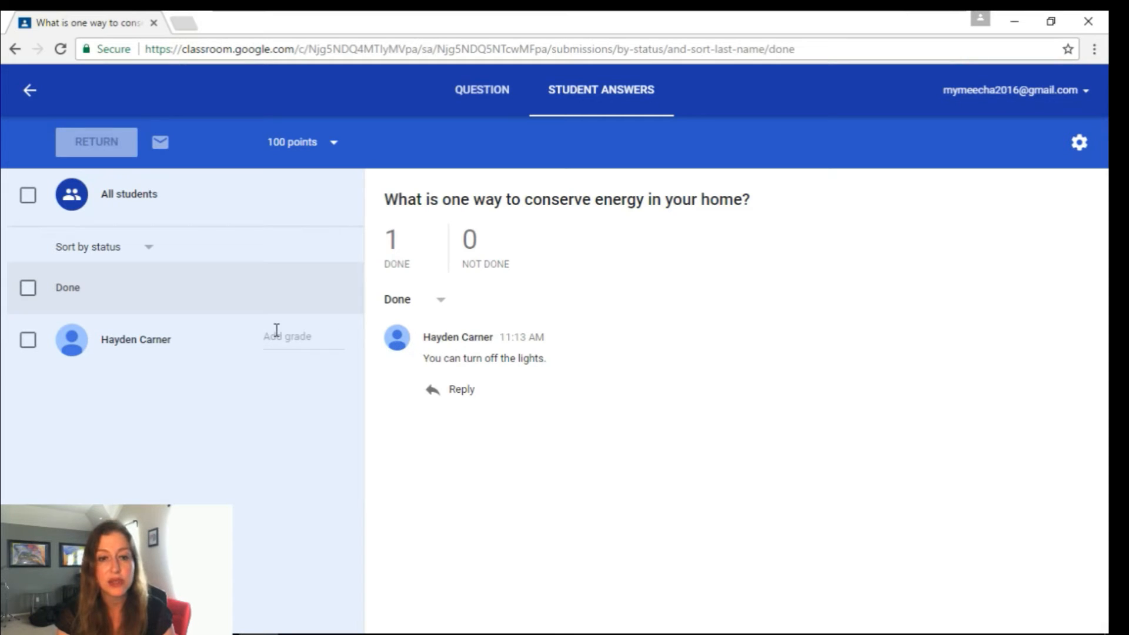
pyautogui.click(462, 391)
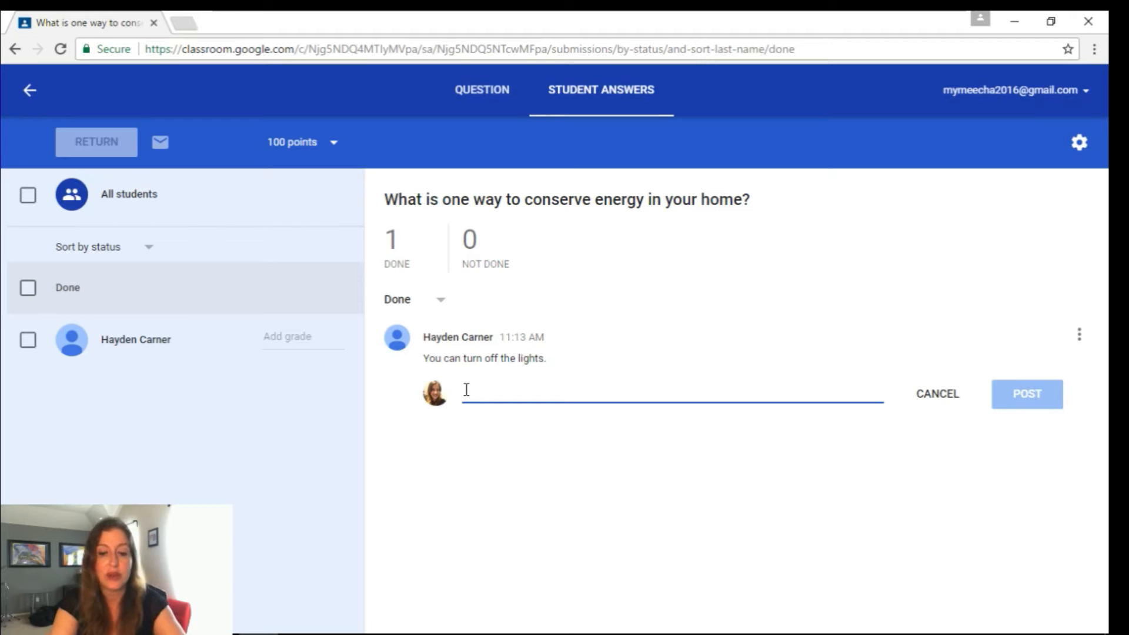
pyautogui.write('That is a')
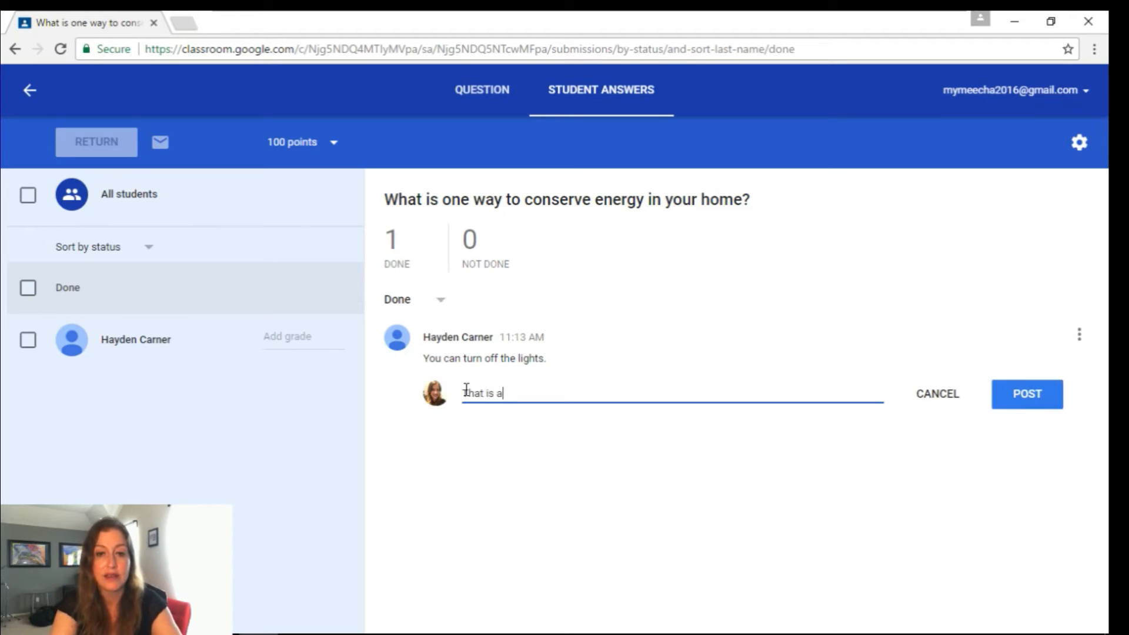
pyautogui.write(' great answ')
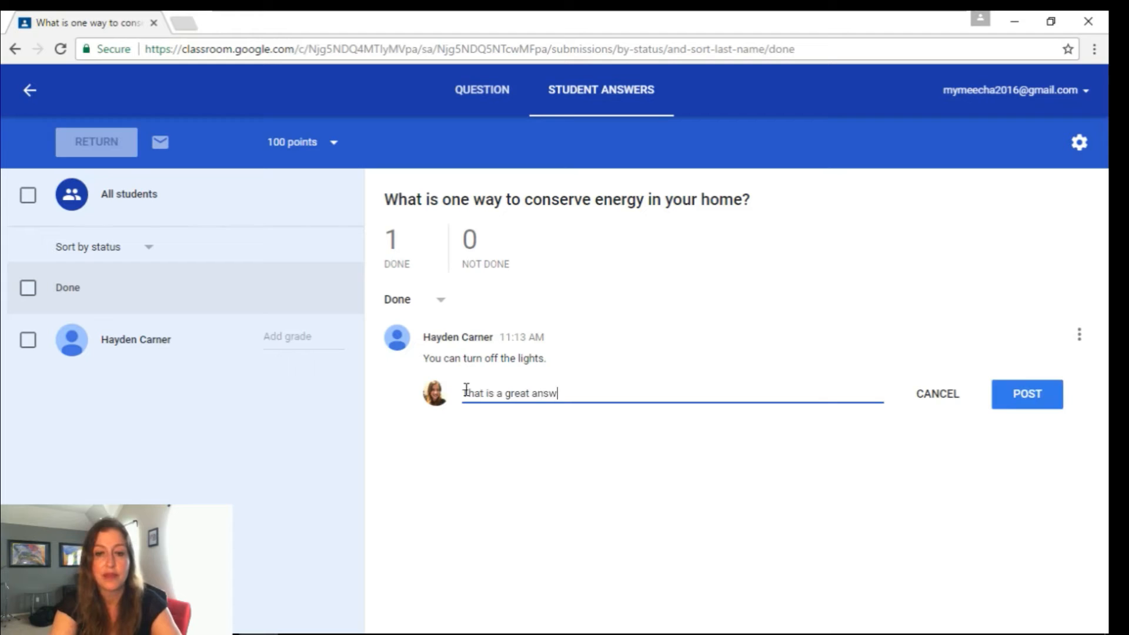
pyautogui.write('er!!!')
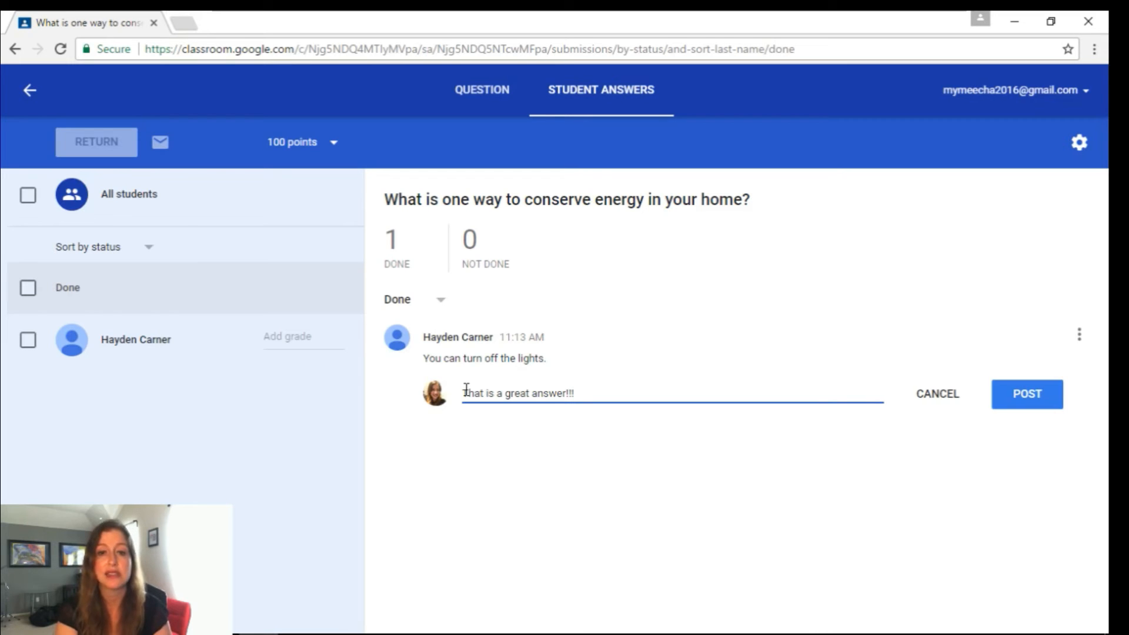
pyautogui.click(1008, 396)
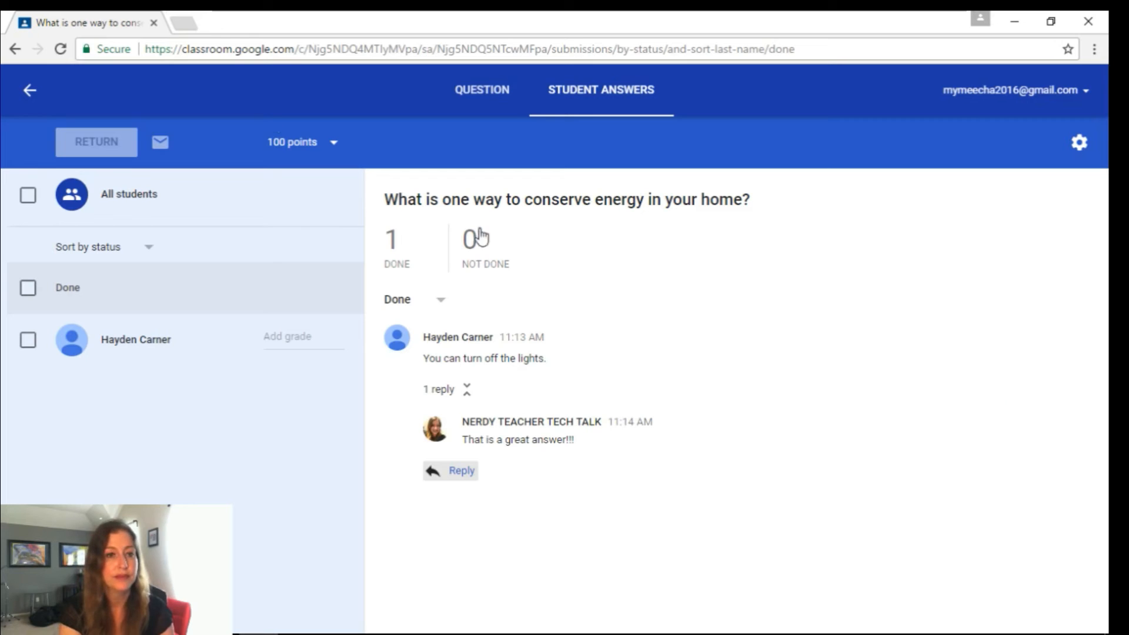
pyautogui.click(30, 91)
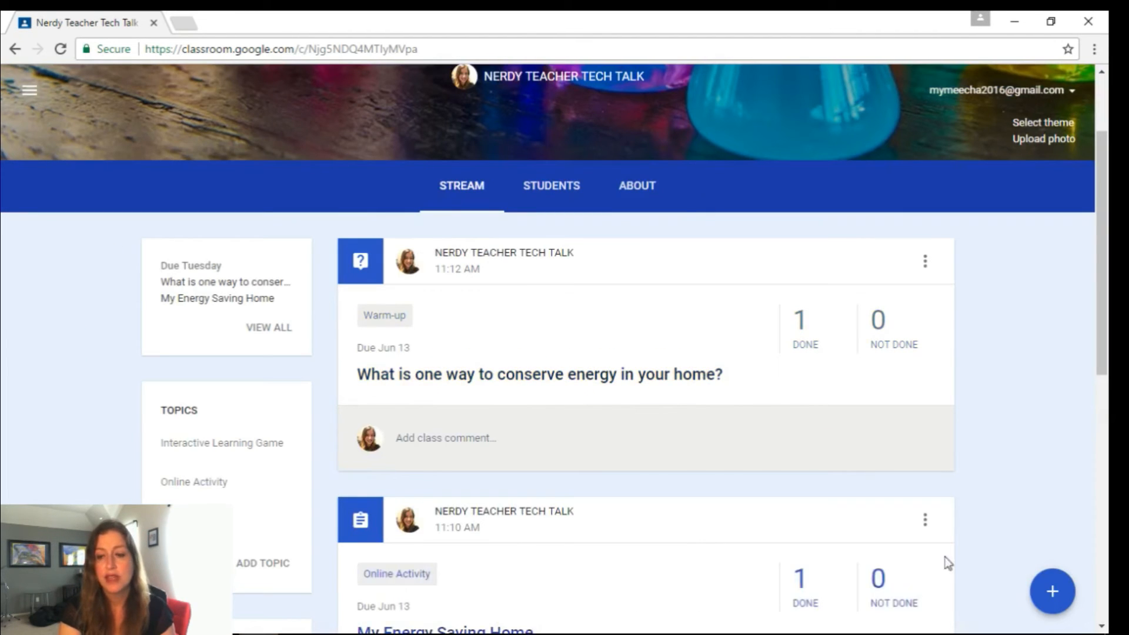
# - Reuse the Energy Hogs games announcement from the other Nerdy Teacher Tech Talk class and close it as a saved draft
pyautogui.moveTo(1044, 599)
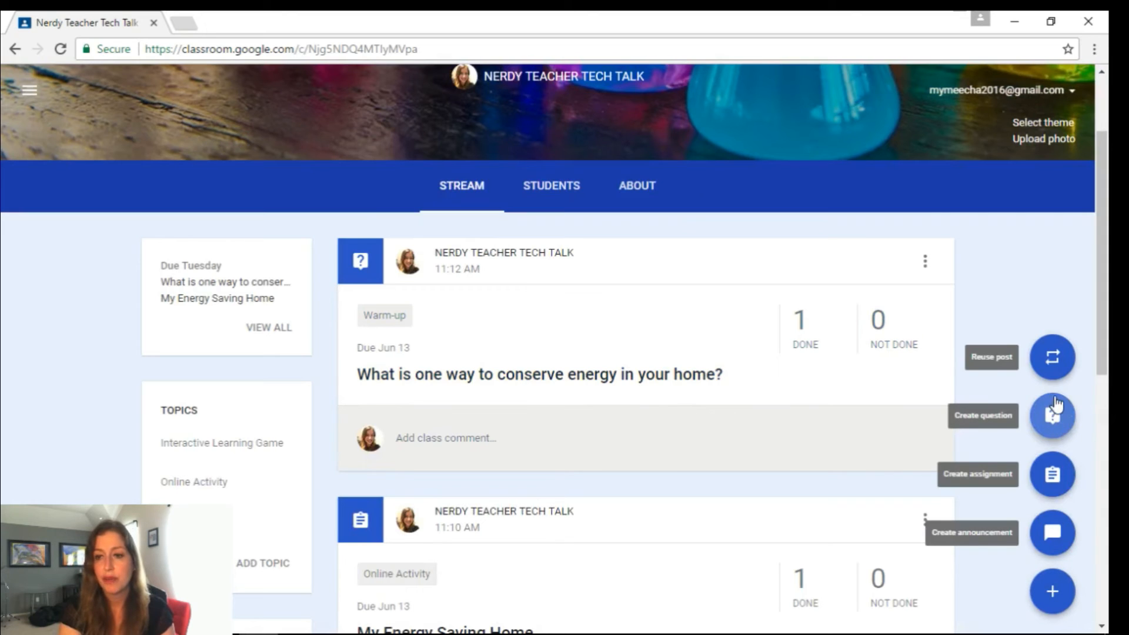
pyautogui.click(1049, 359)
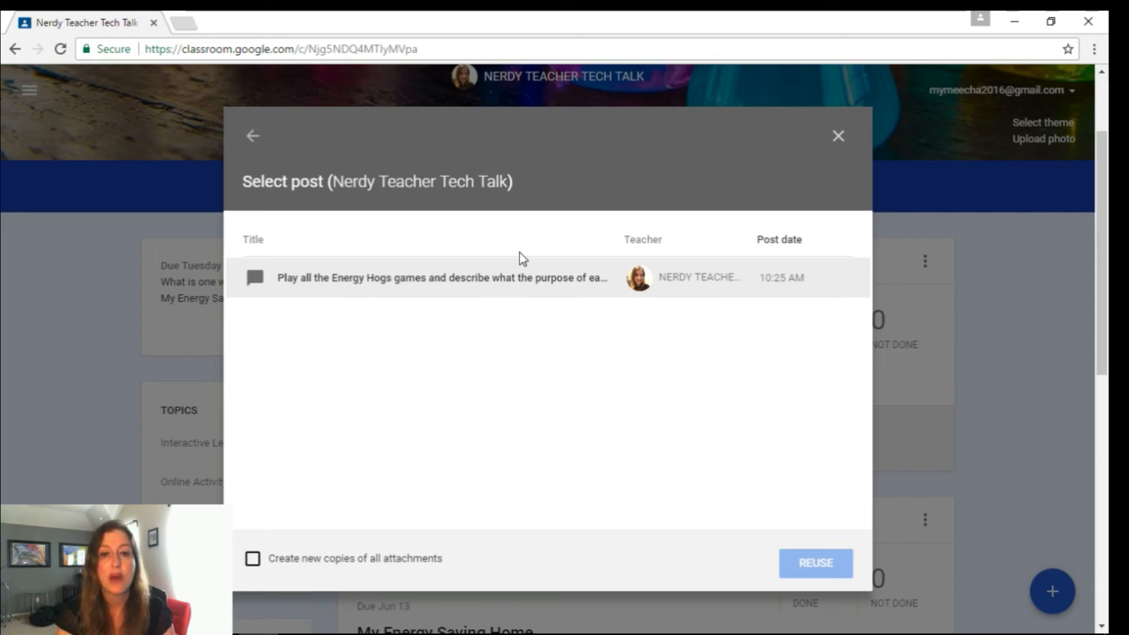
pyautogui.click(489, 281)
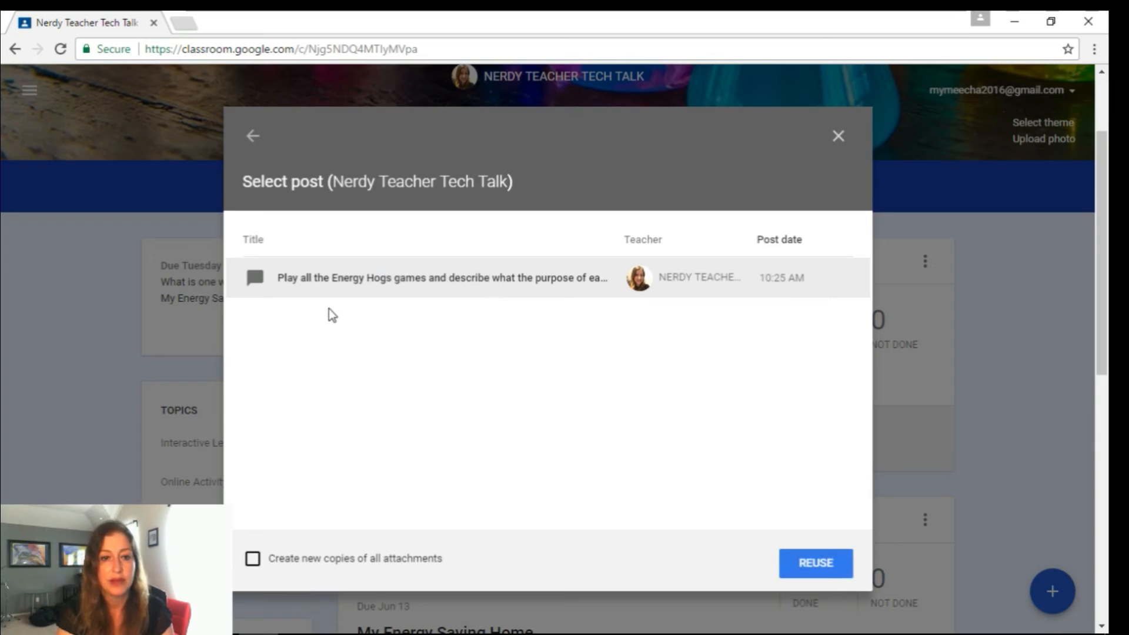
pyautogui.click(823, 563)
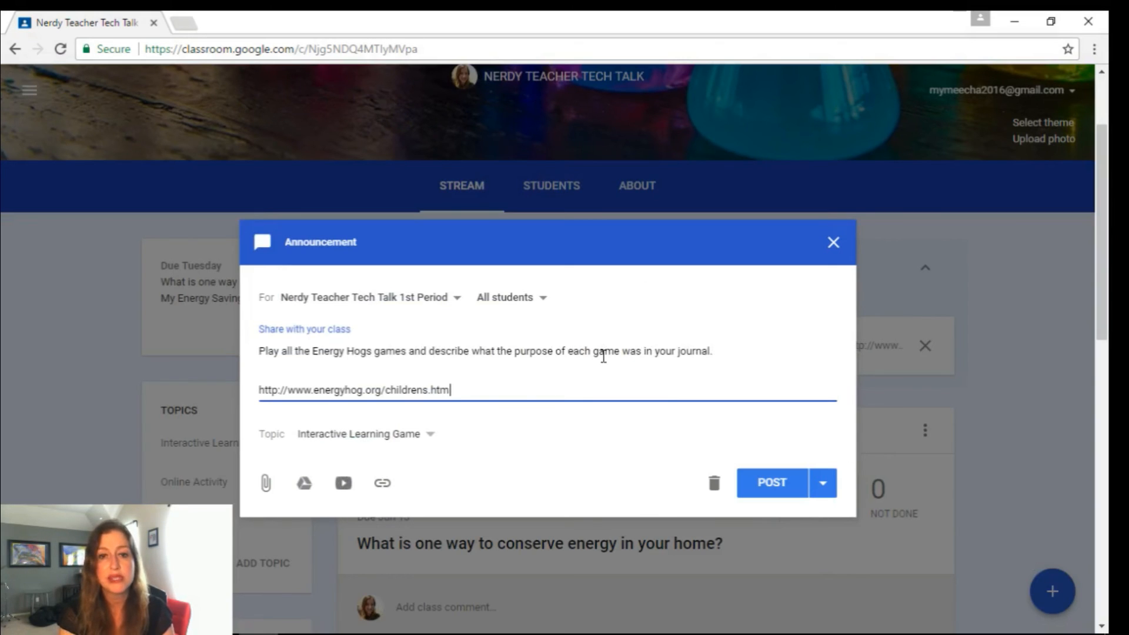
pyautogui.click(833, 243)
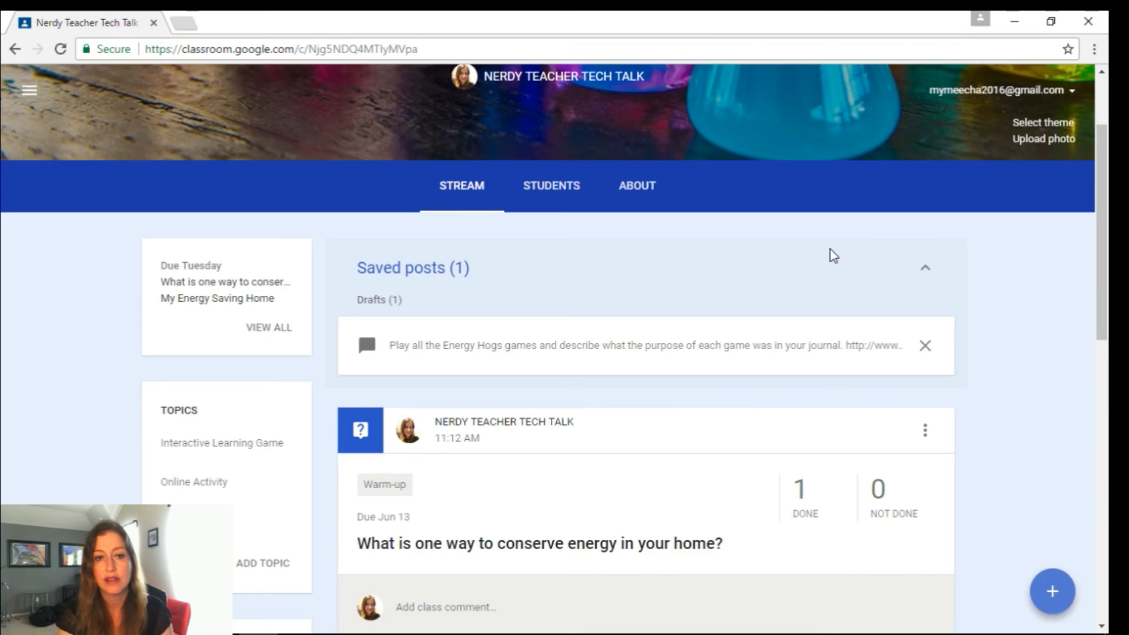
# - Open the Energy Hogs announcement draft, check which classes can receive it, and post it to all students in 1st Period
pyautogui.click(635, 351)
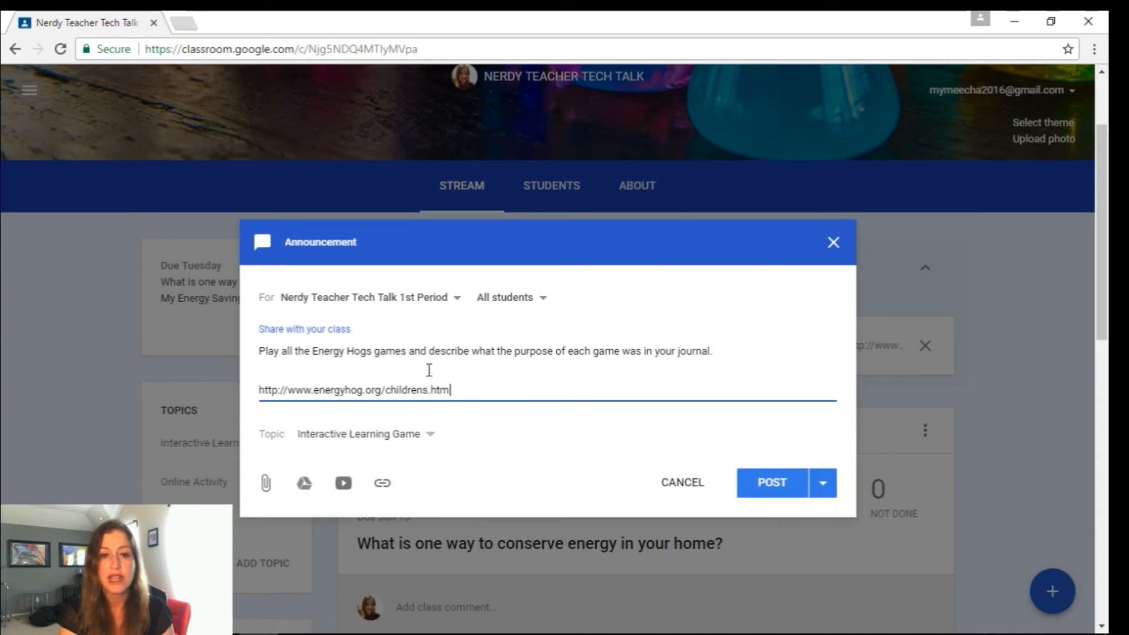
pyautogui.click(409, 307)
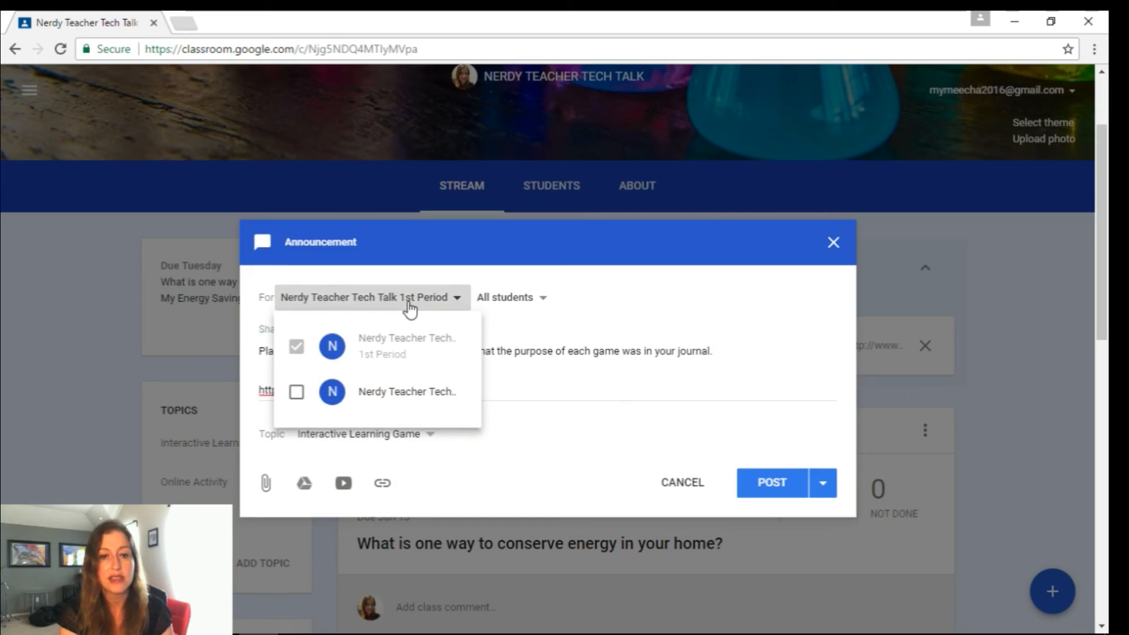
pyautogui.click(587, 366)
pyautogui.click(788, 493)
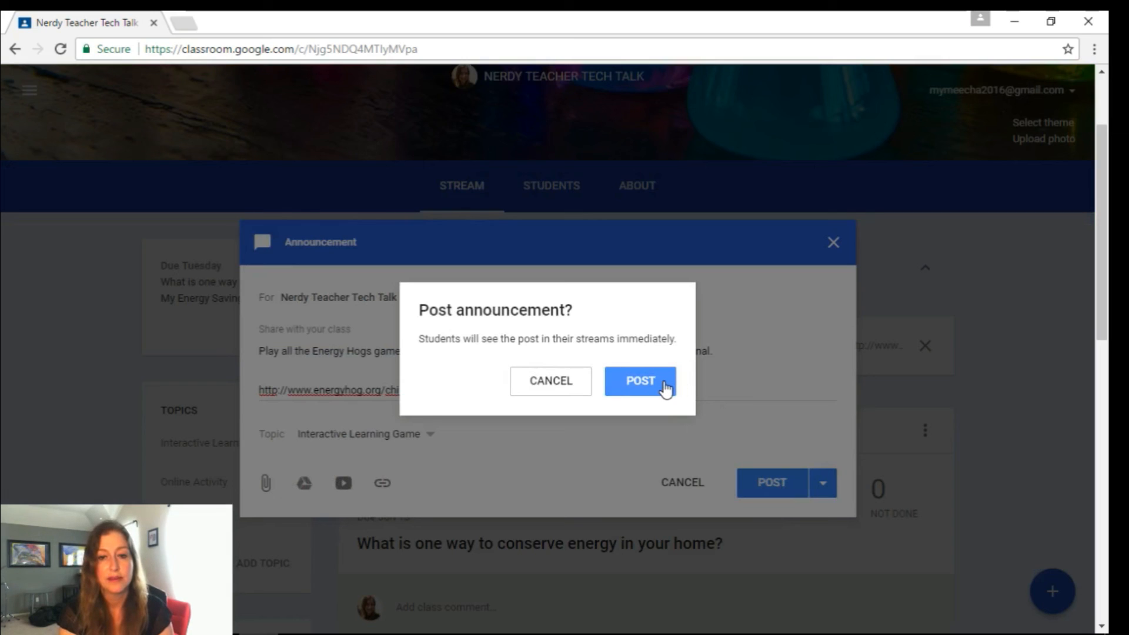
pyautogui.click(654, 385)
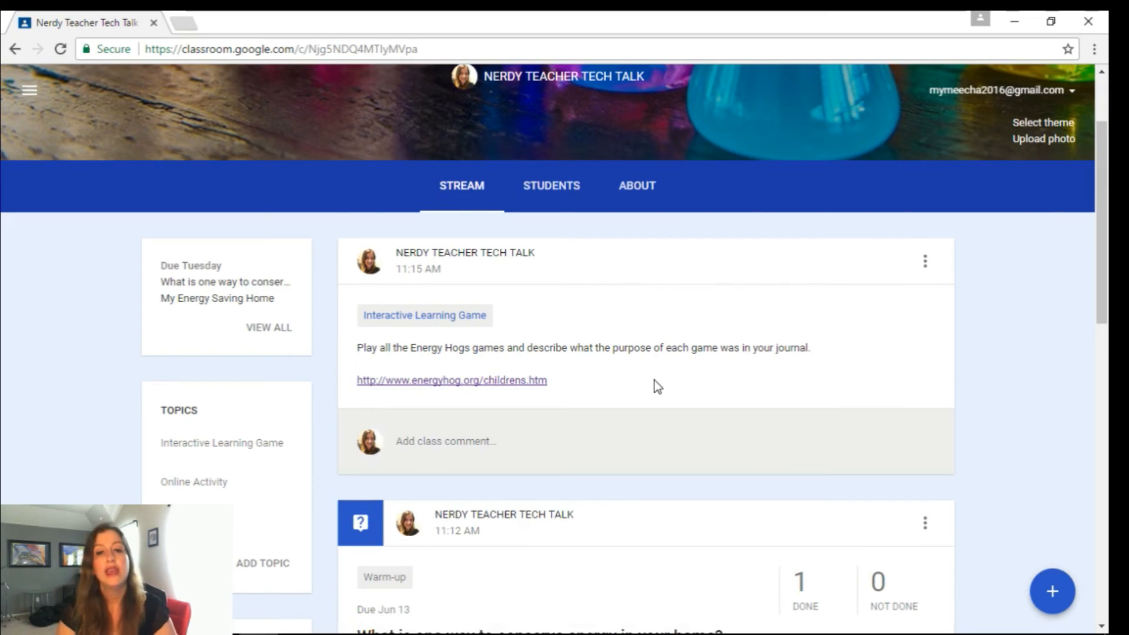